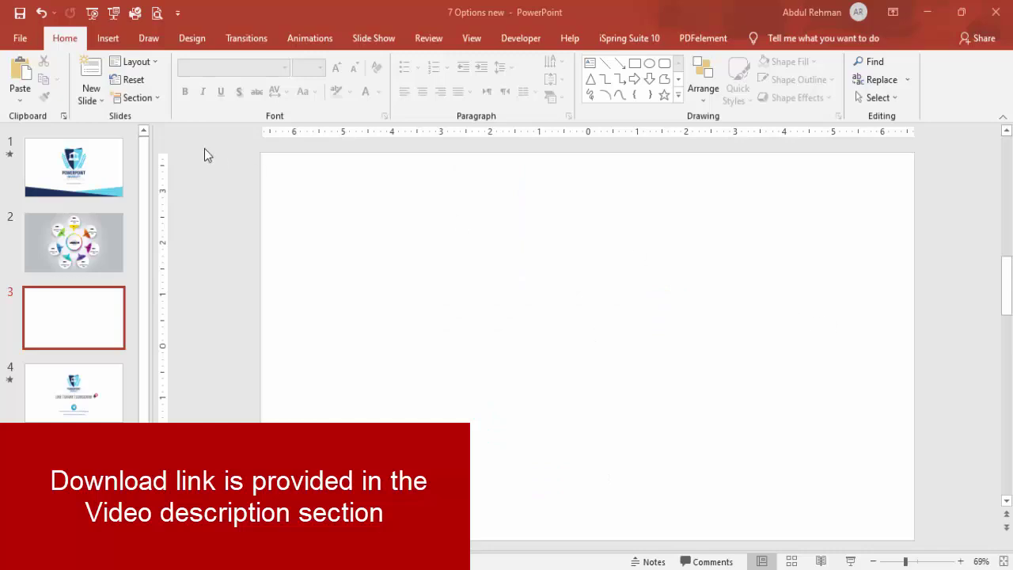
- Draw a large 7-point star and thin its points into narrow spokes
click(103, 38)
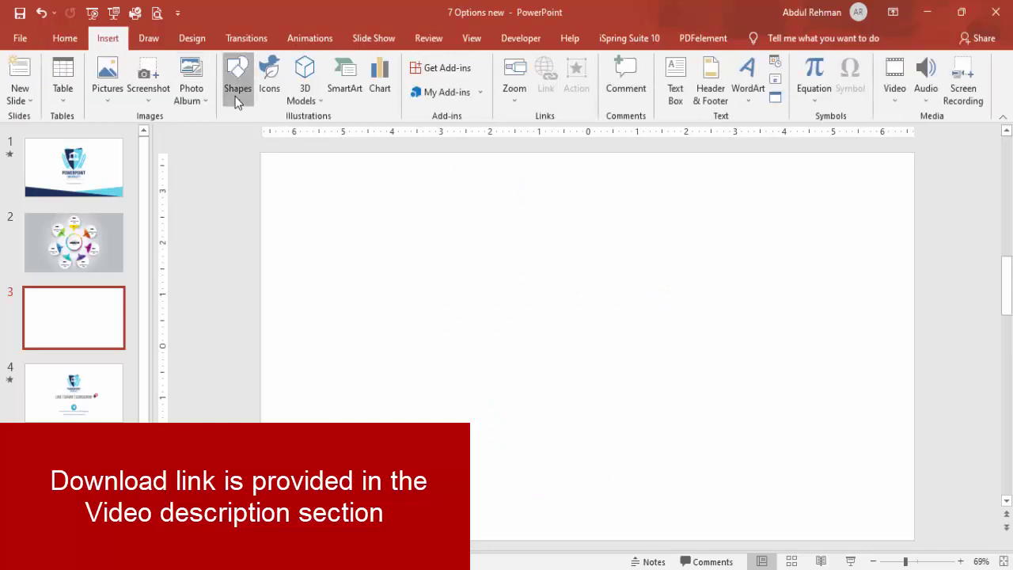
click(238, 89)
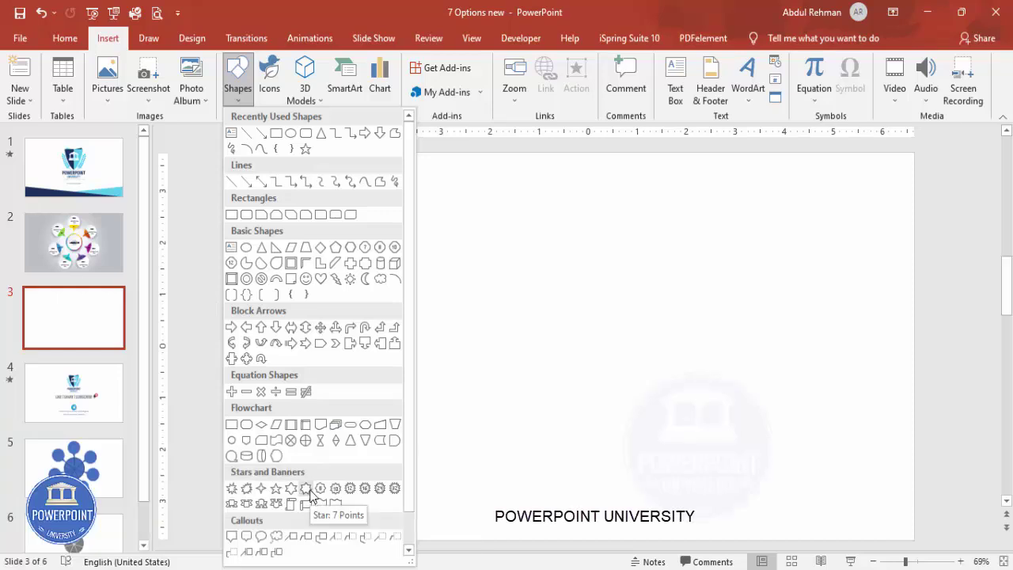
click(309, 494)
drag(486, 235, 739, 501)
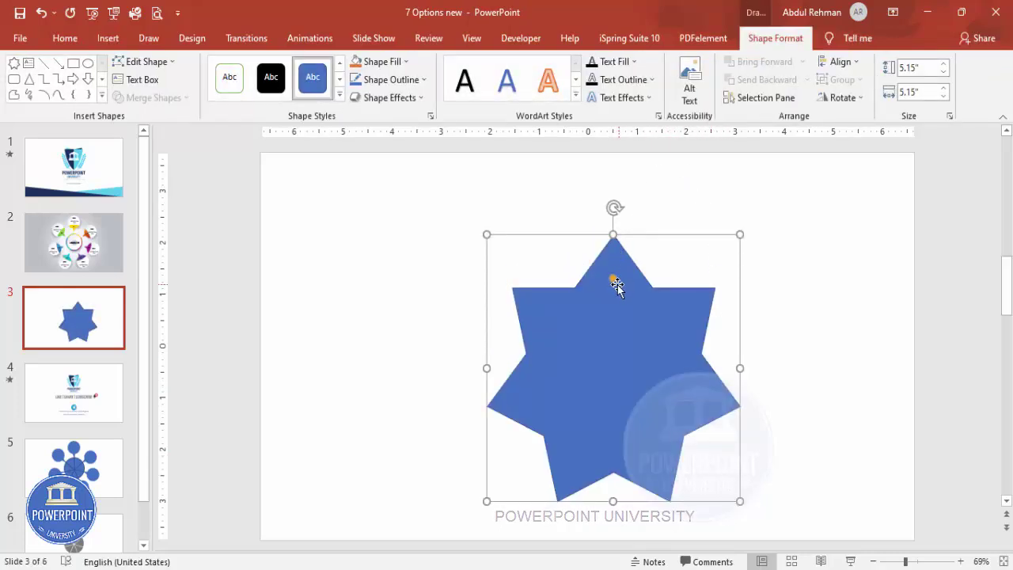
drag(613, 281, 622, 381)
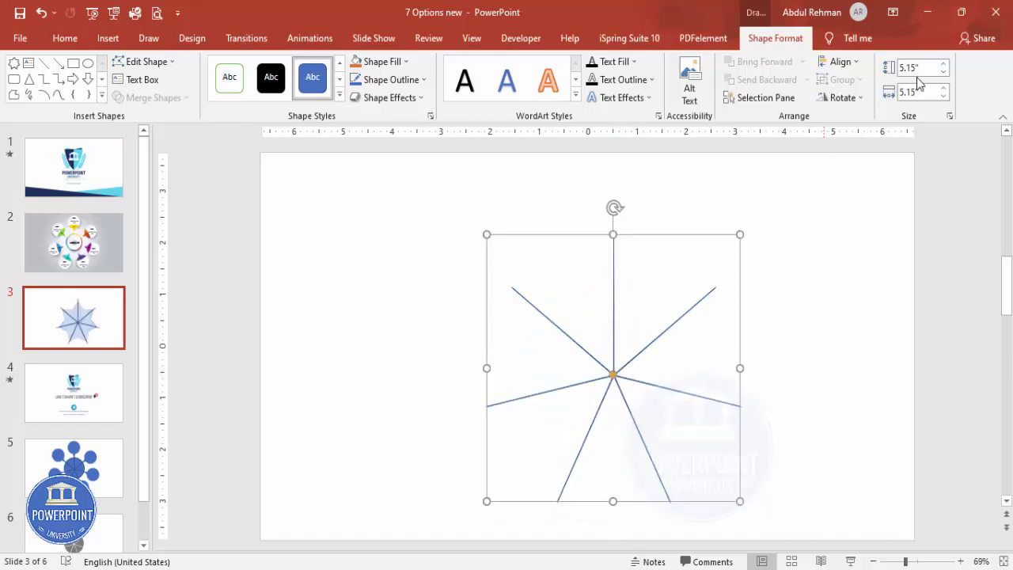
- Centre the star on the slide and enlarge it evenly to 5.97 by 5.97 inches
click(841, 62)
click(858, 100)
click(841, 62)
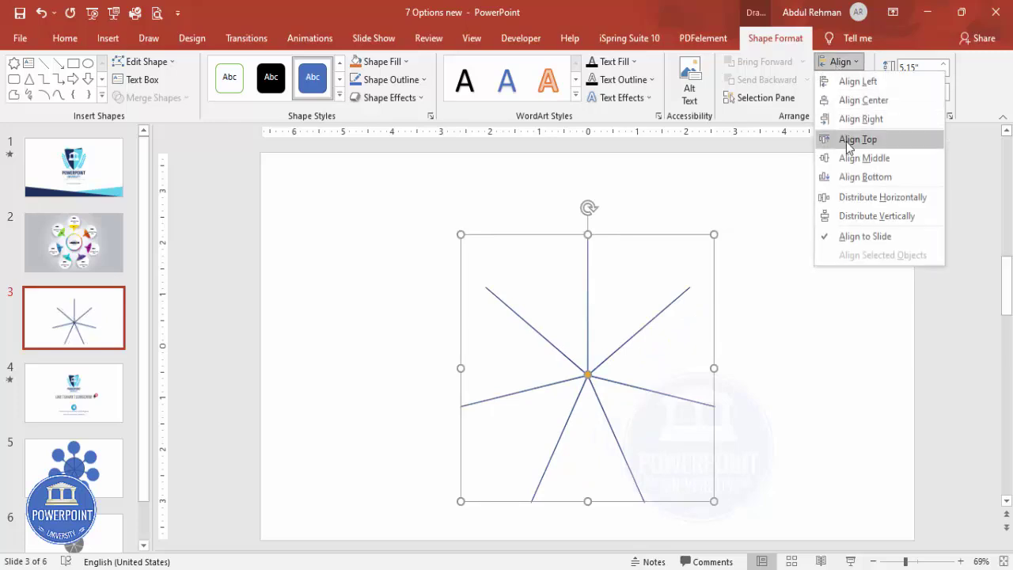
click(850, 155)
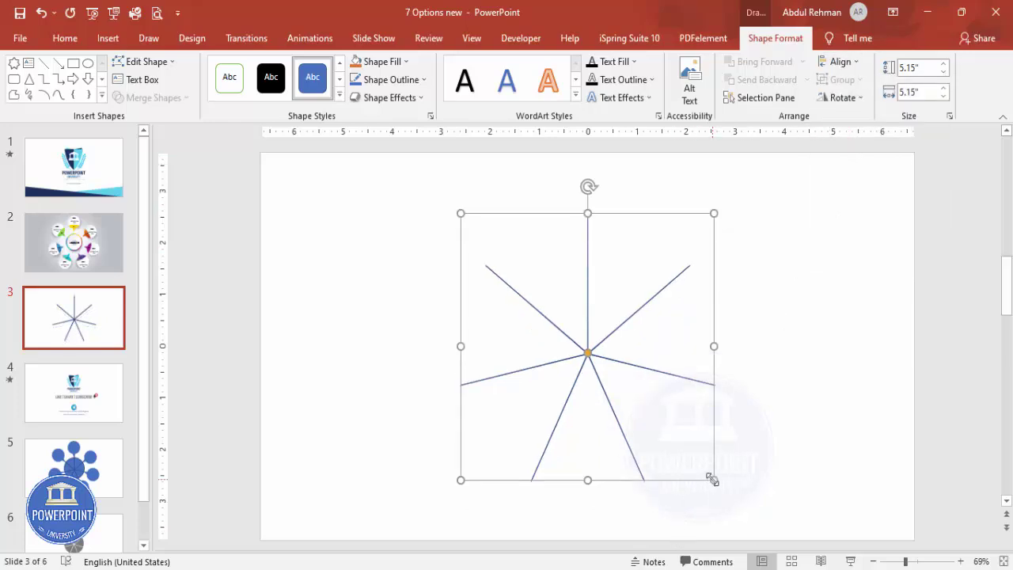
drag(711, 479, 735, 497)
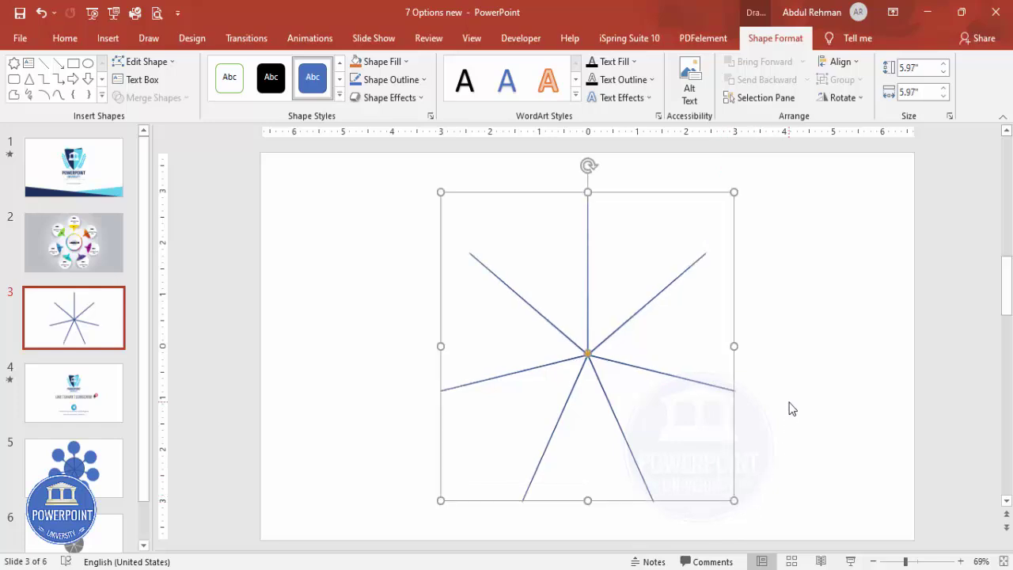
click(789, 372)
- Draw an outline-free circle at the top spoke's end
click(107, 38)
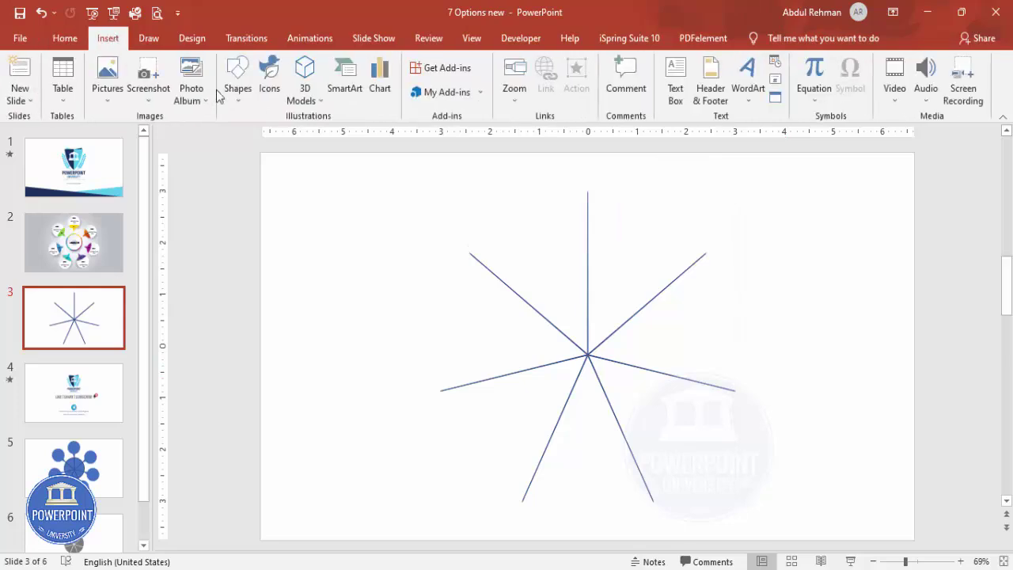
click(239, 91)
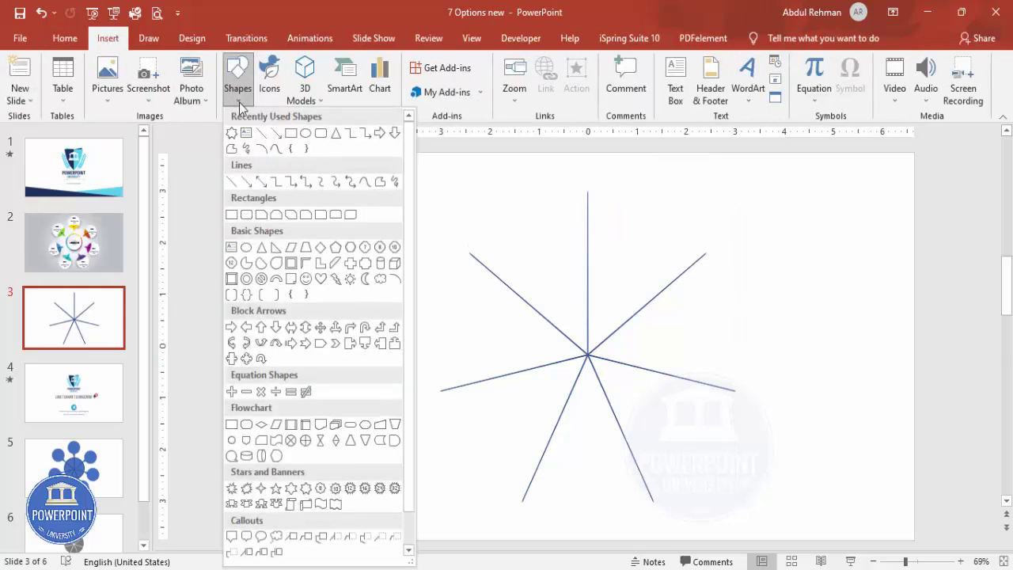
click(246, 247)
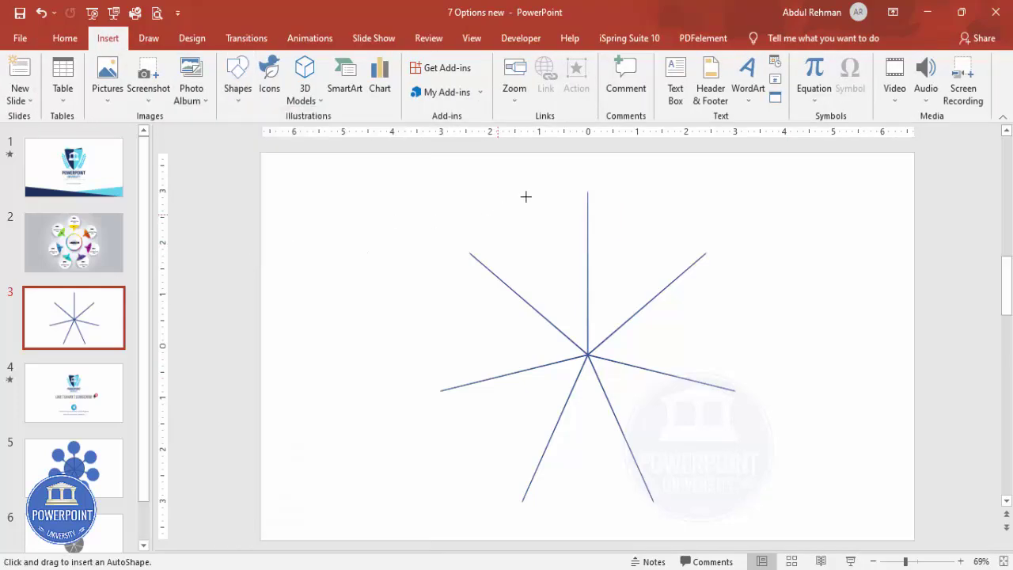
drag(551, 180, 623, 256)
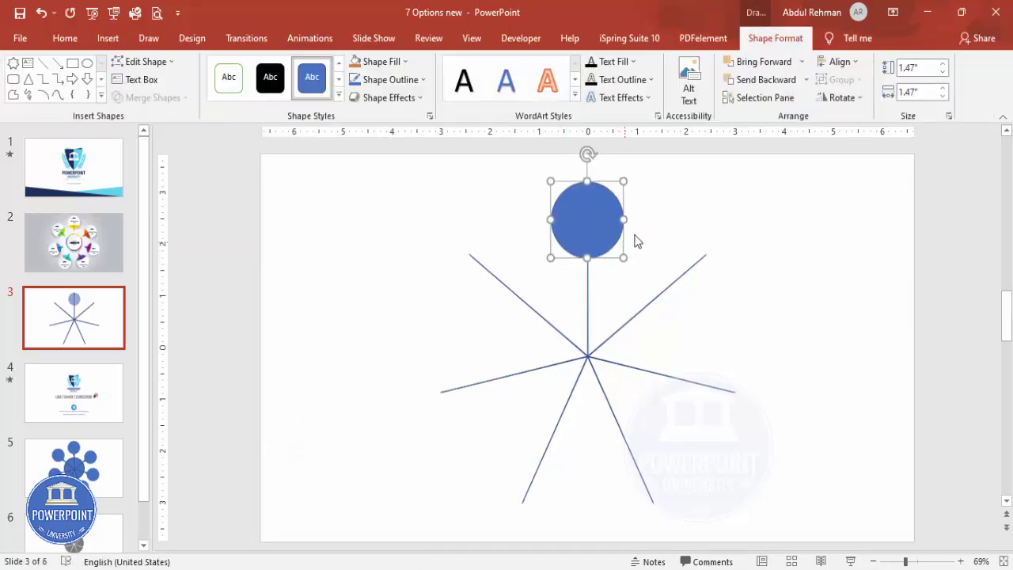
click(403, 83)
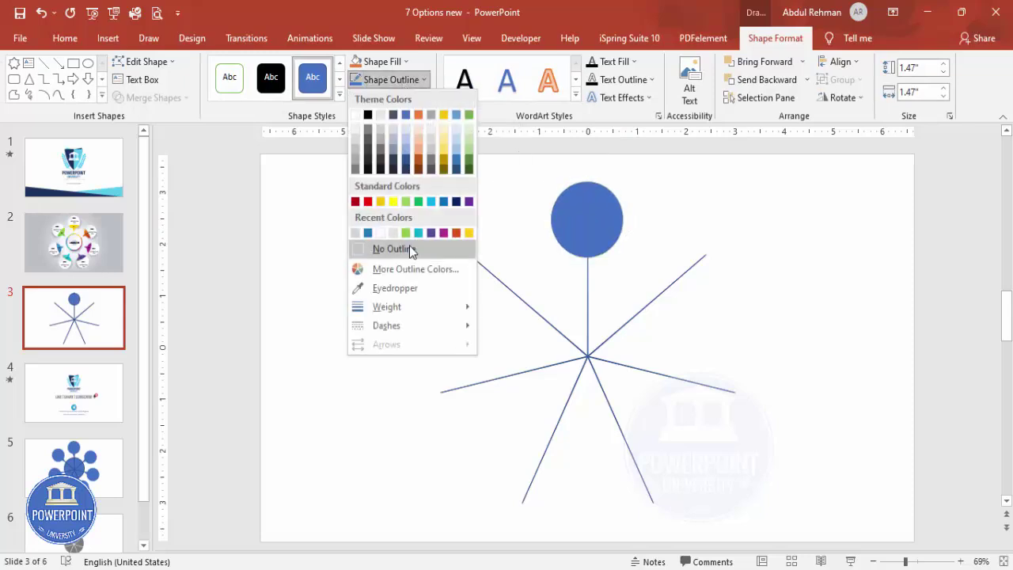
click(409, 245)
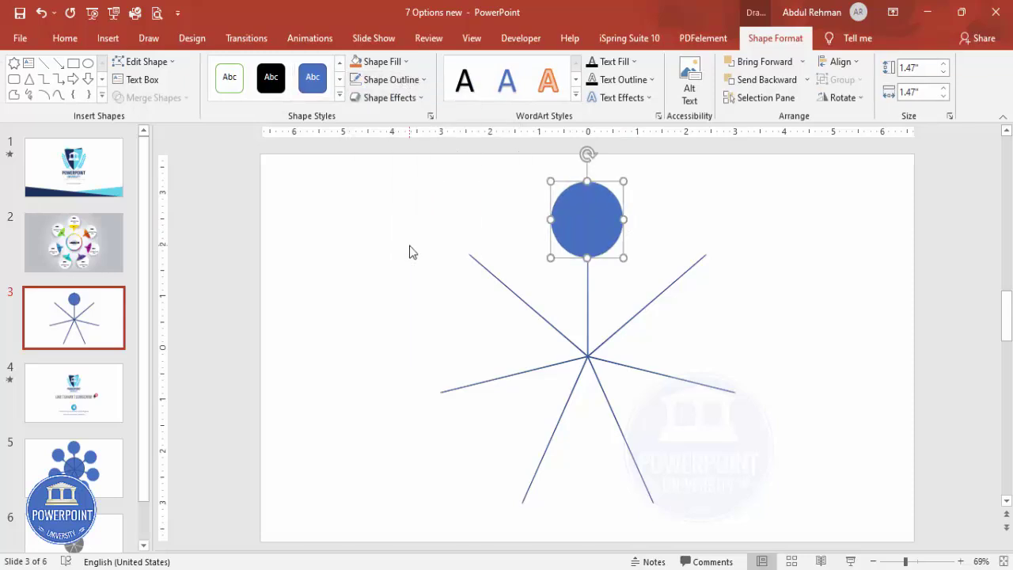
- Add an outline-free isosceles triangle, flipped to point down, tucked under the circle
click(109, 38)
click(237, 91)
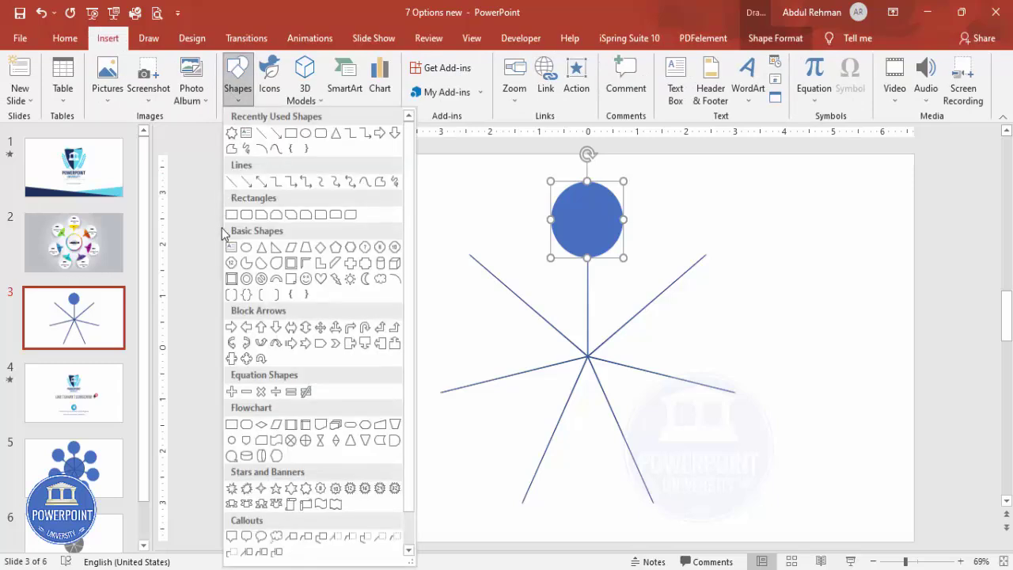
click(265, 255)
drag(568, 270, 583, 299)
click(403, 80)
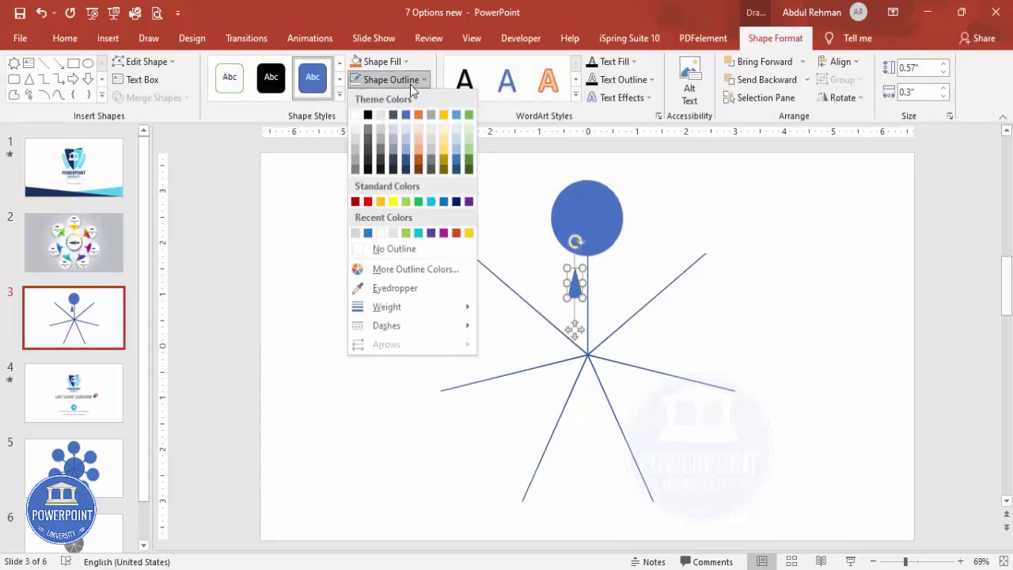
click(401, 248)
click(851, 94)
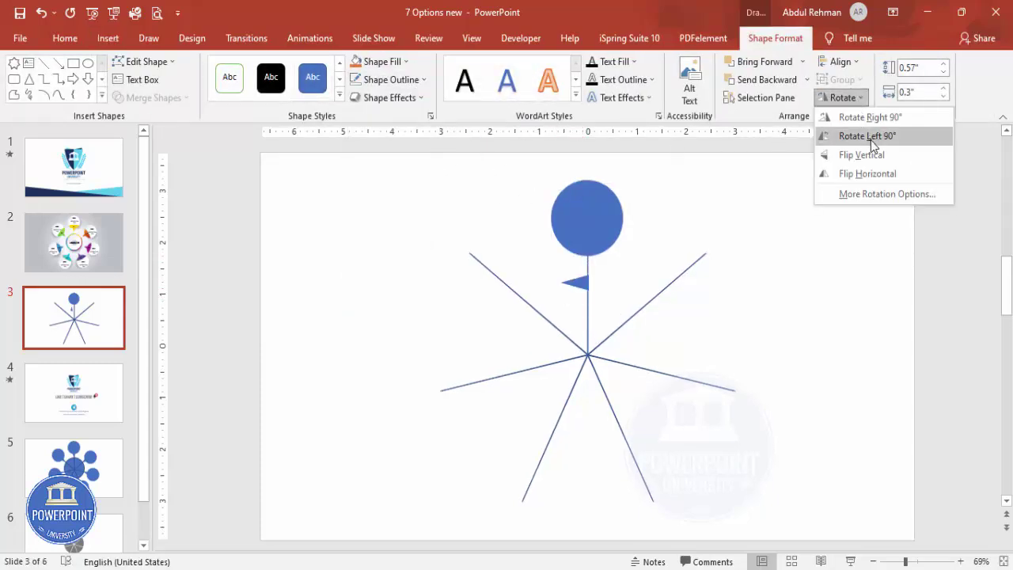
click(876, 160)
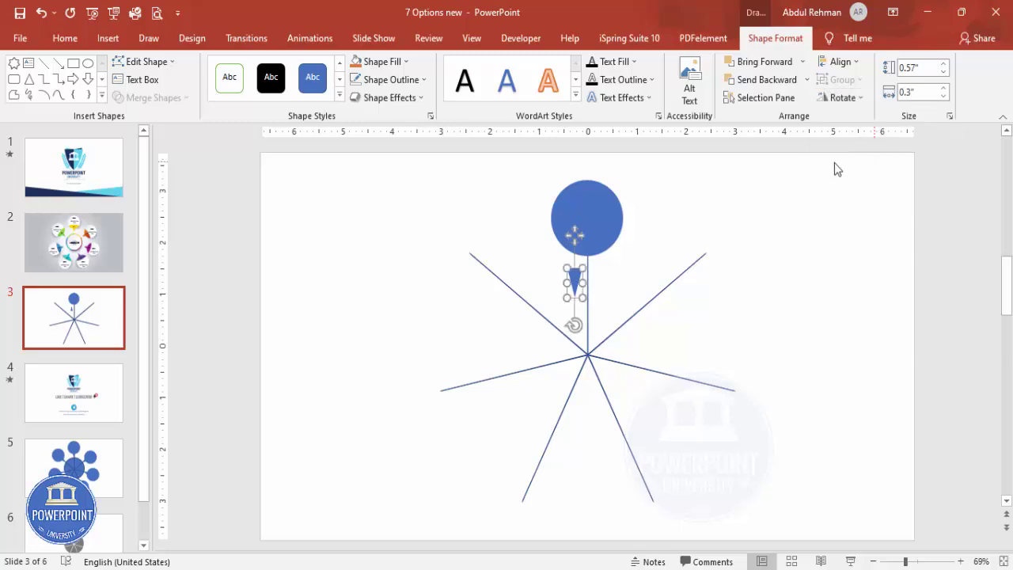
drag(575, 276, 586, 256)
click(696, 227)
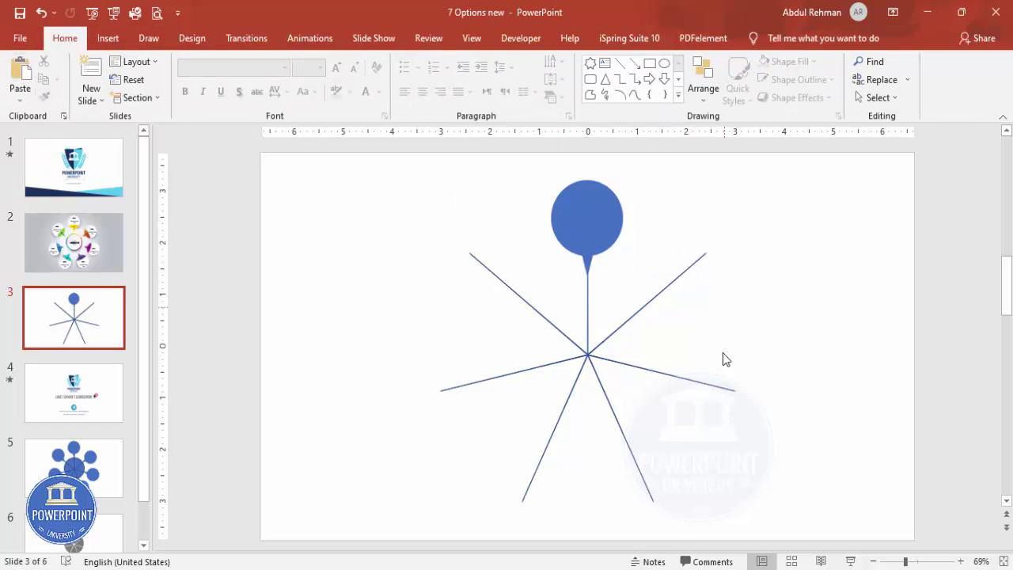
- Draw a blue circle over the spokes' hub, centred on the slide horizontally and vertically
click(108, 38)
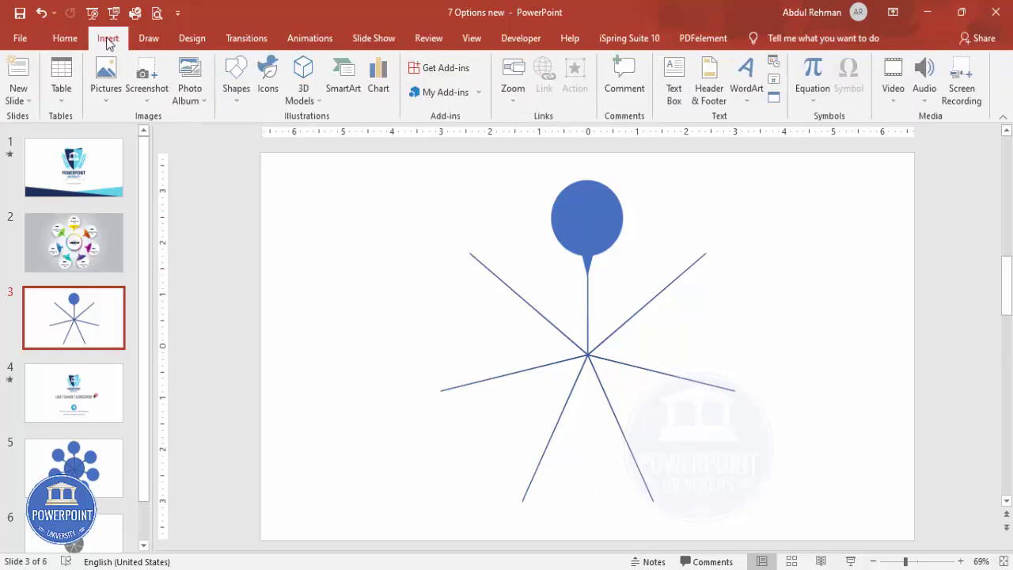
click(242, 98)
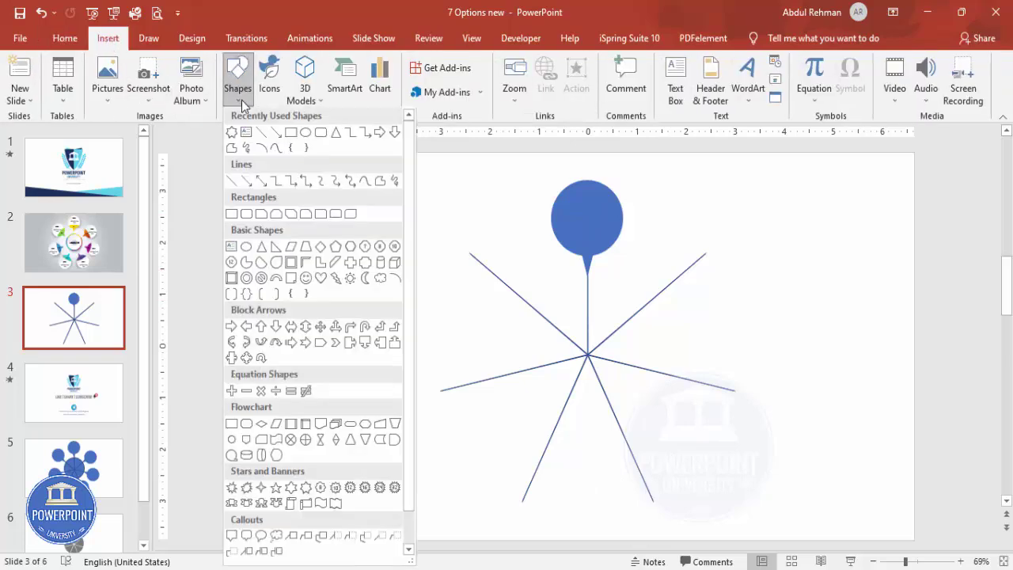
click(246, 250)
drag(515, 284, 651, 429)
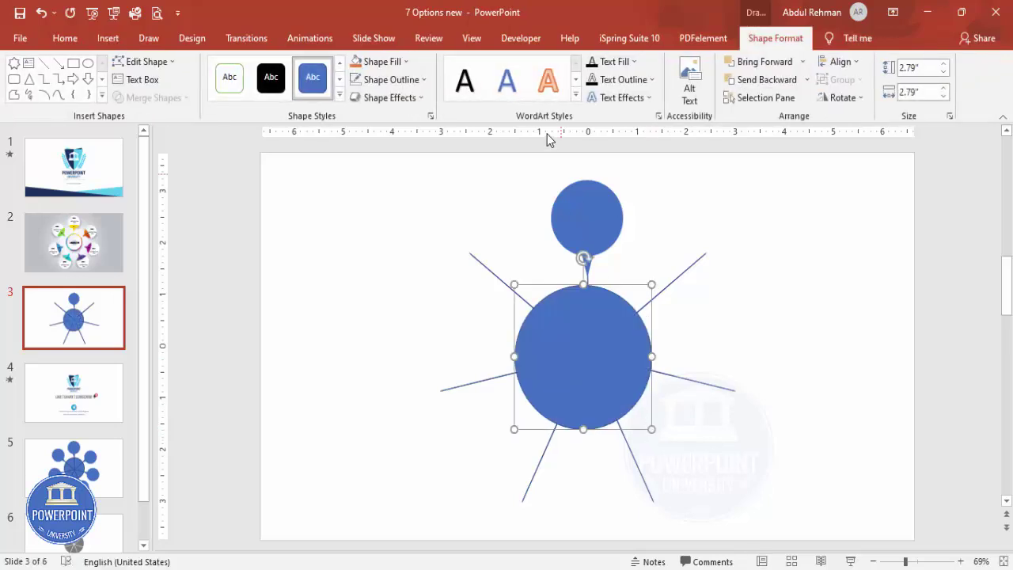
click(841, 61)
click(864, 99)
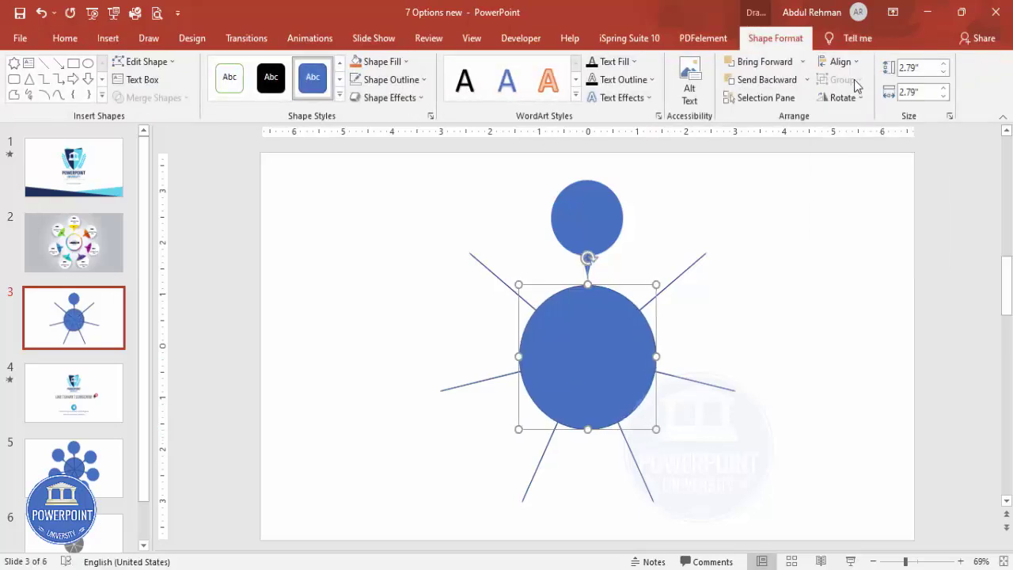
click(845, 64)
click(865, 158)
click(854, 237)
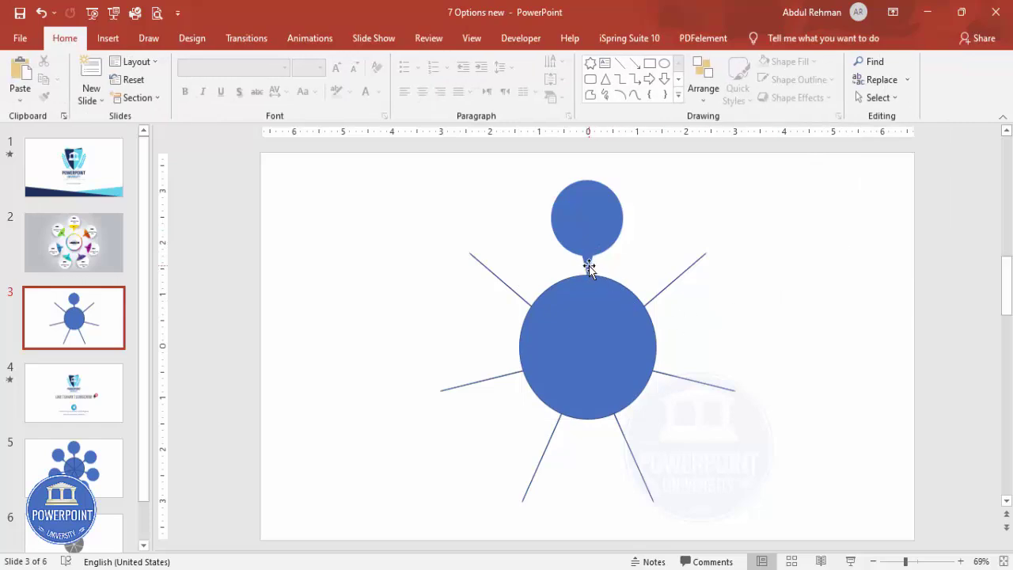
- Shrink the centre circle slightly around its centre
click(569, 327)
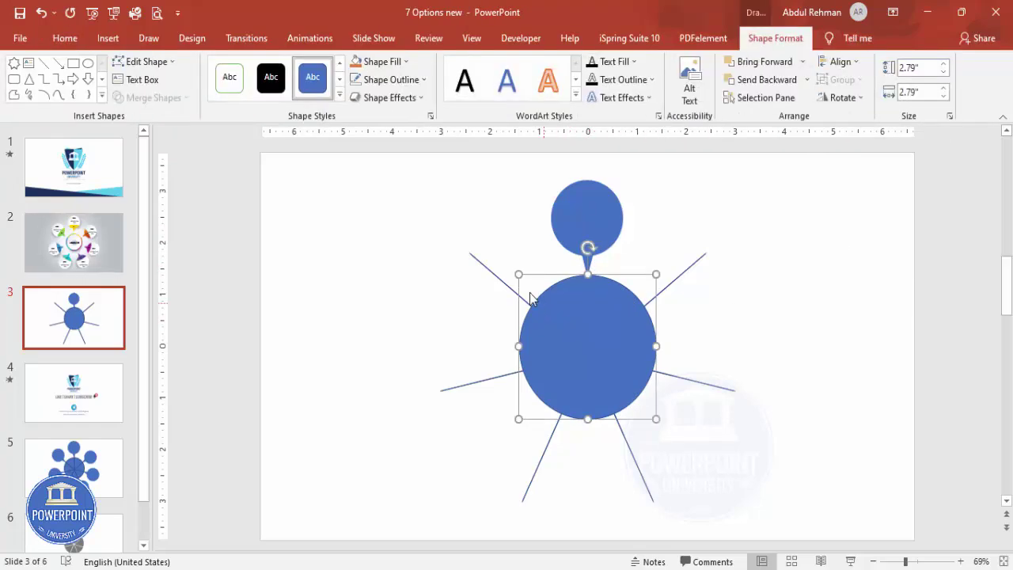
drag(518, 275, 531, 287)
click(689, 237)
- Enlarge the top circle slightly and recentre the triangle beneath it
click(596, 215)
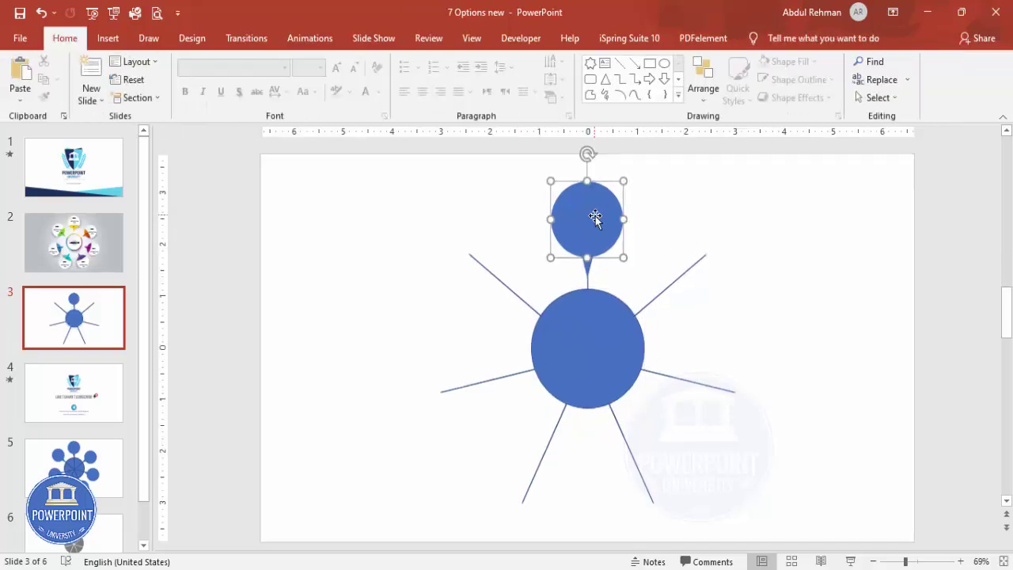
drag(622, 258, 629, 265)
click(673, 237)
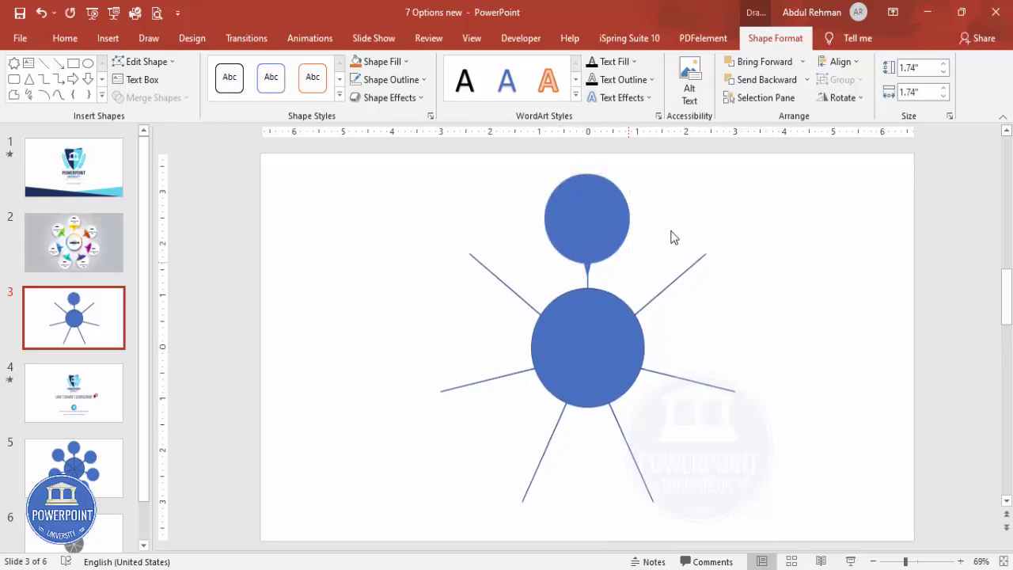
click(590, 273)
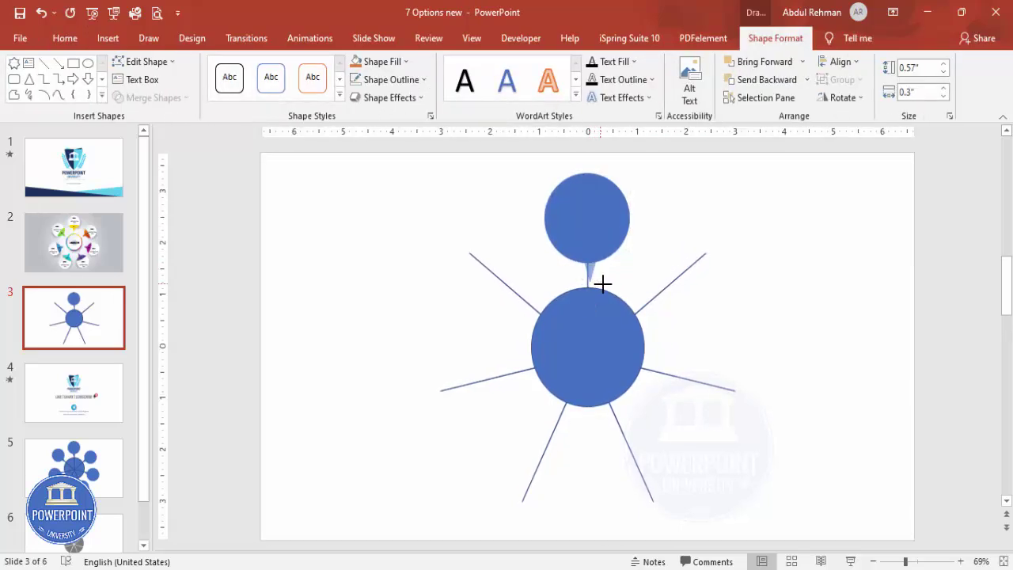
drag(602, 282, 588, 269)
click(669, 232)
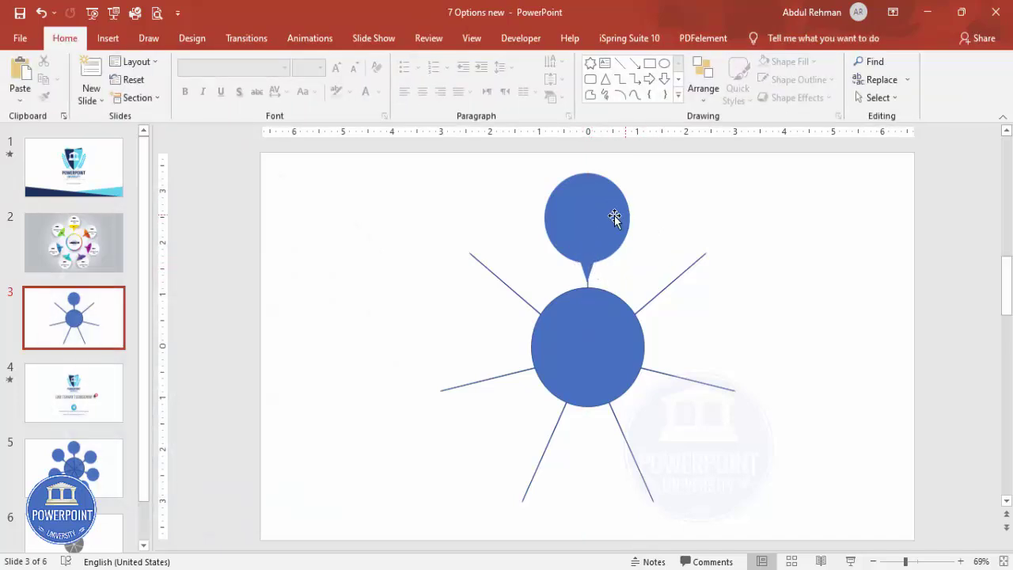
- Union the triangle and top circle into one 2.11 by 1.74 inch pin
click(587, 269)
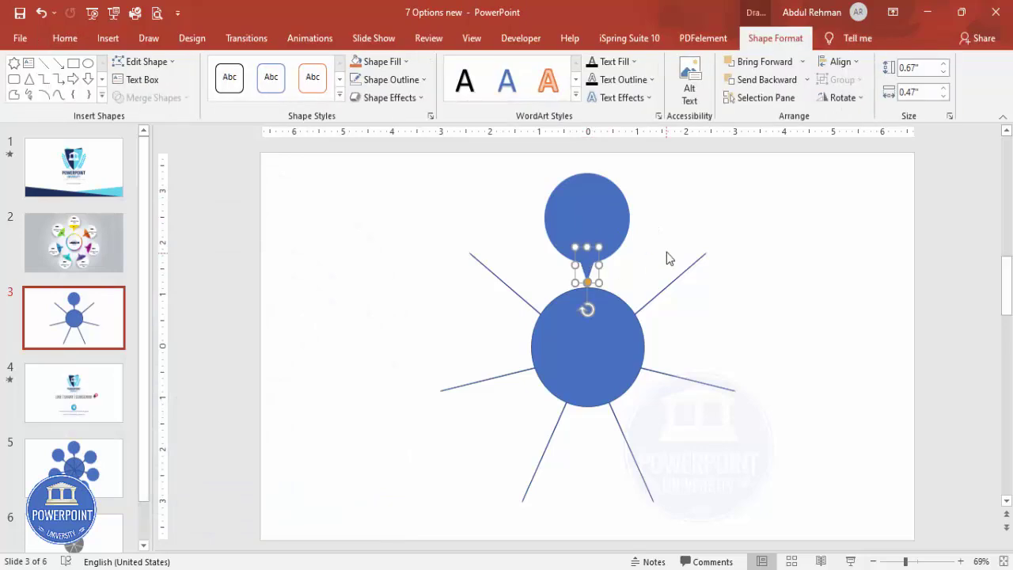
shift+click(598, 209)
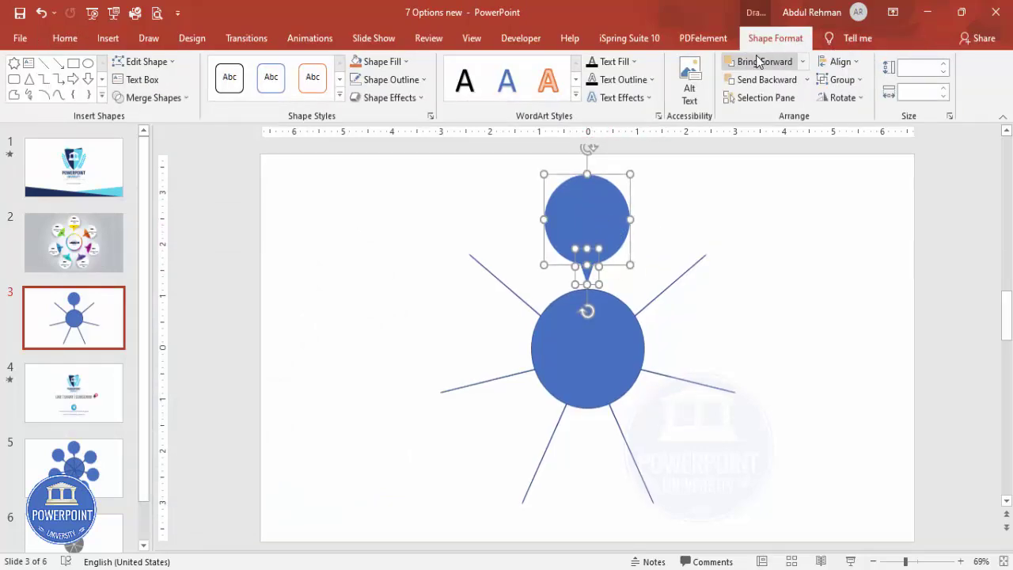
click(158, 98)
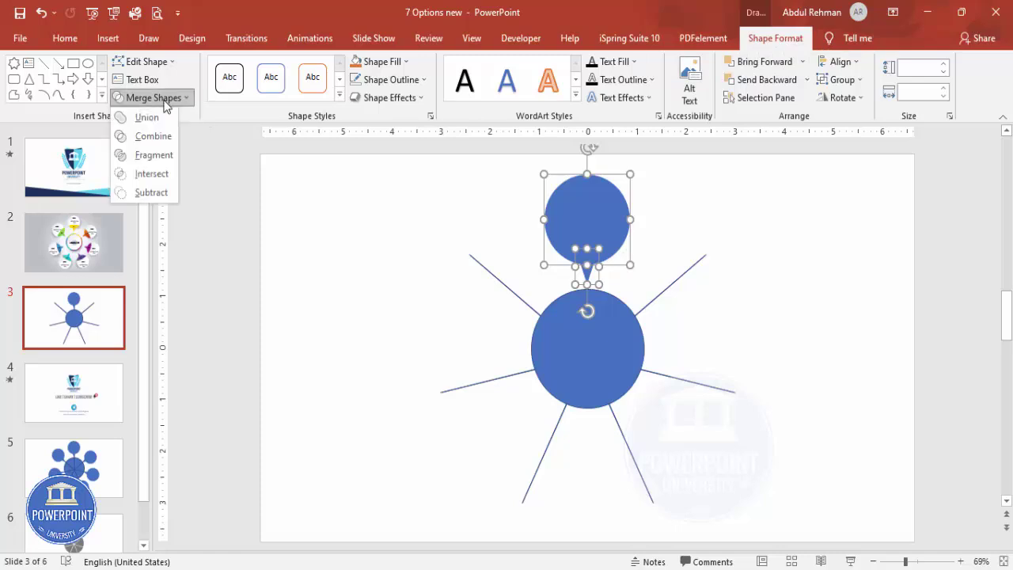
click(146, 117)
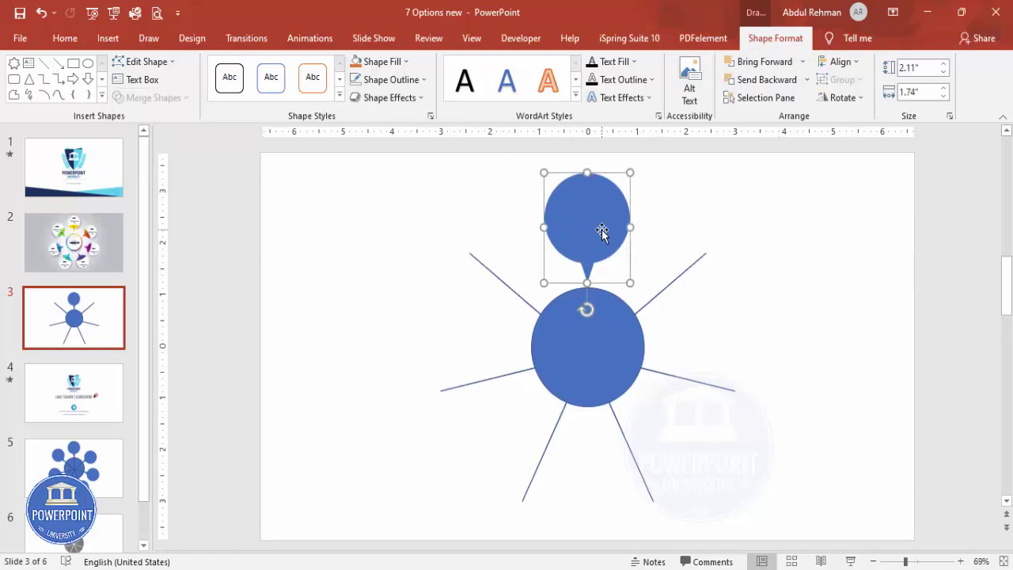
- Place a copy of the pin to the upper right, rotated so its tail faces the centre
drag(603, 228, 724, 244)
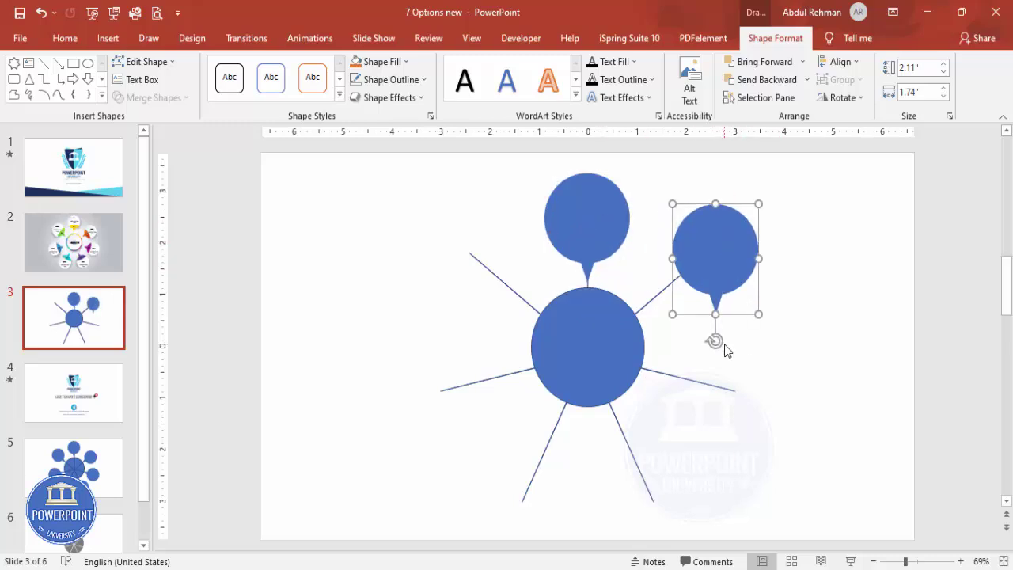
drag(716, 340, 655, 312)
drag(706, 277, 692, 276)
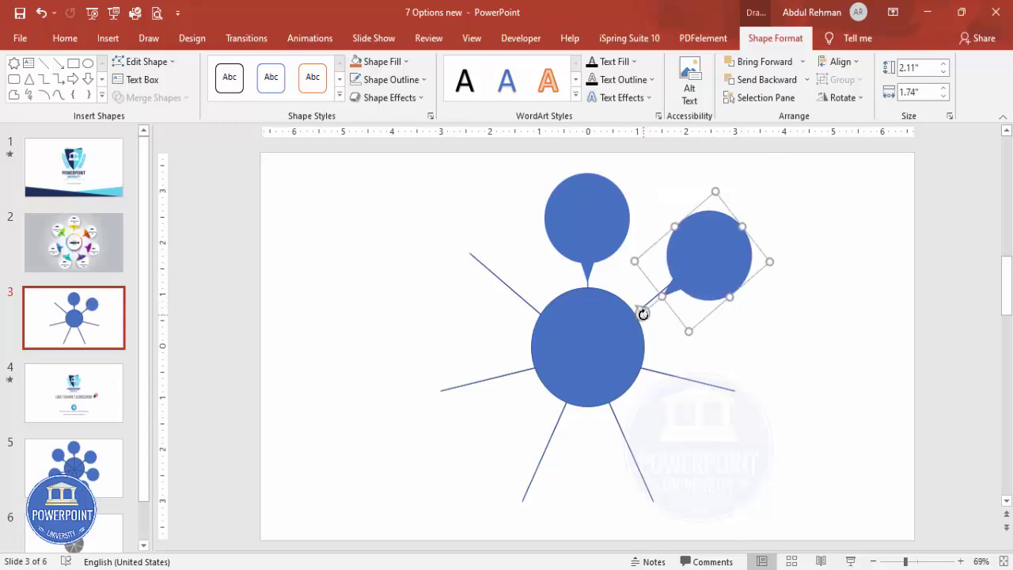
drag(642, 310, 638, 309)
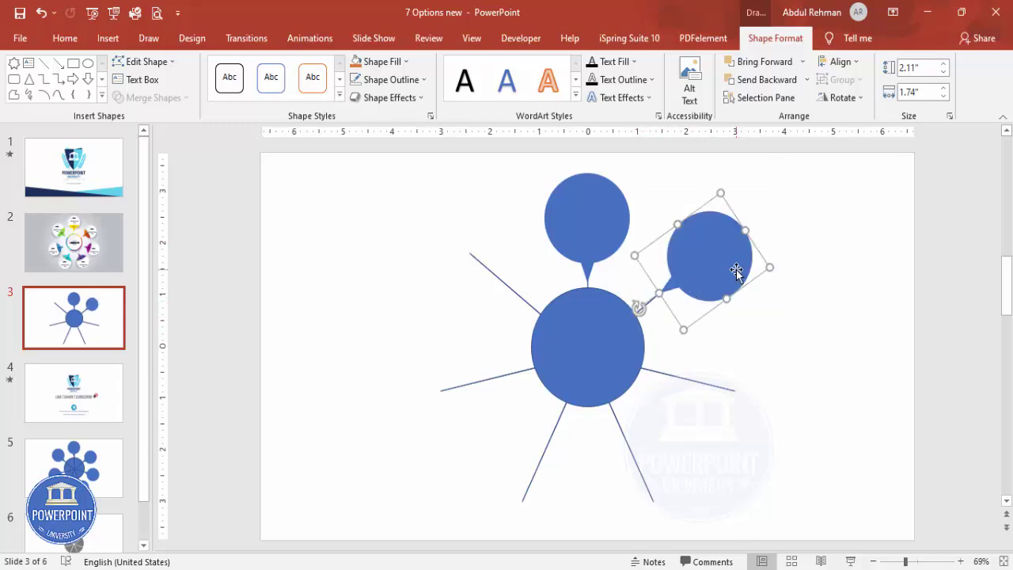
drag(735, 271, 716, 288)
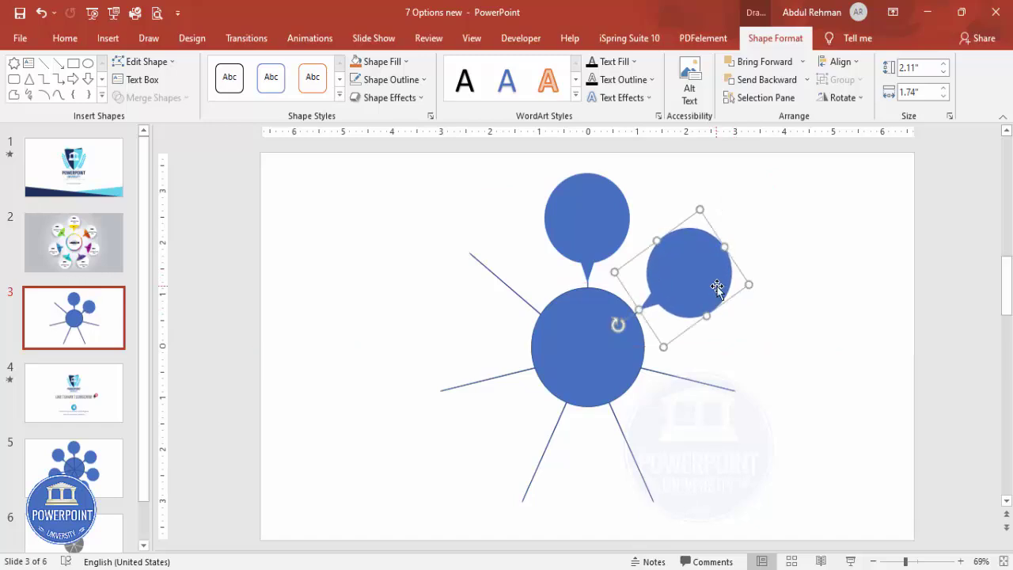
key(ctrl+z)
key(ctrl+z)
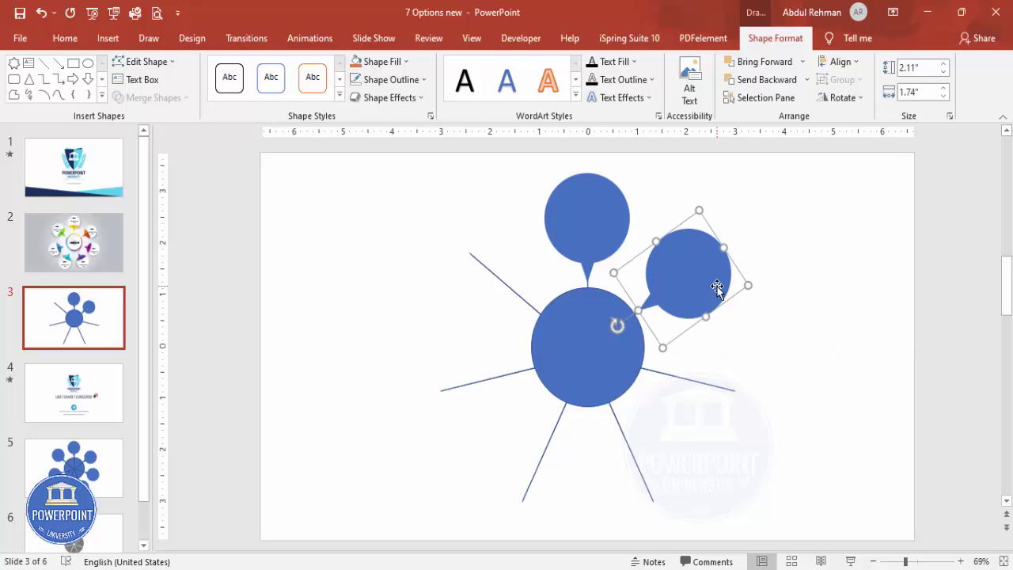
- Add a pin copy to the right of the centre circle, aiming its tail inward
key(ctrl+d)
drag(791, 355, 738, 387)
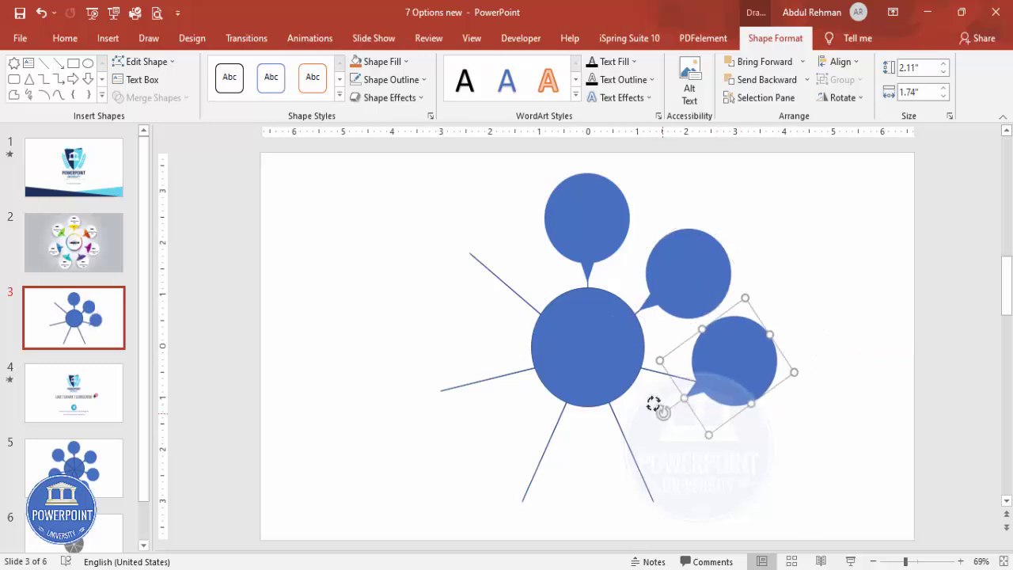
drag(653, 404, 644, 356)
drag(746, 362, 712, 378)
drag(612, 366, 612, 357)
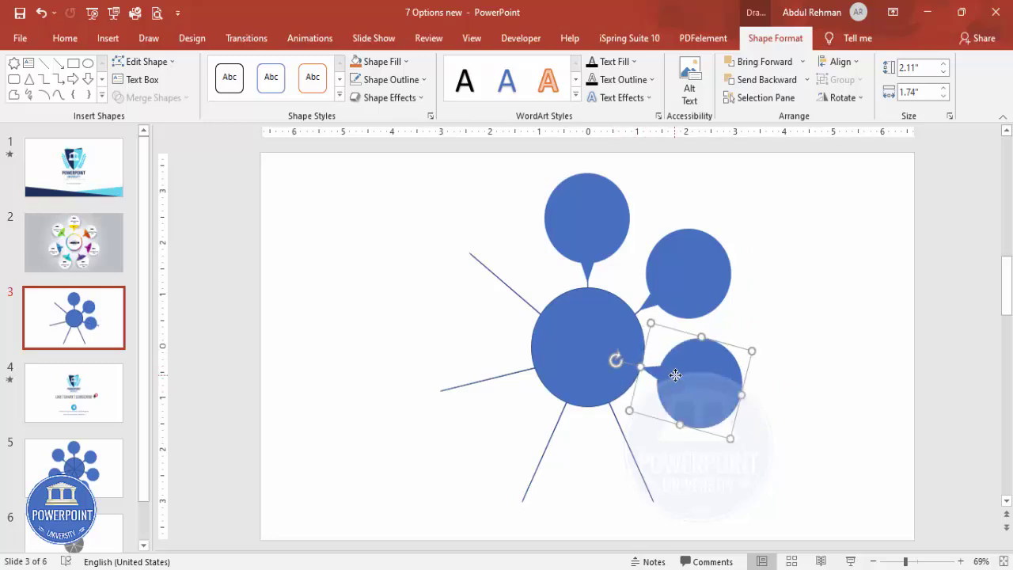
drag(678, 373, 686, 375)
click(702, 331)
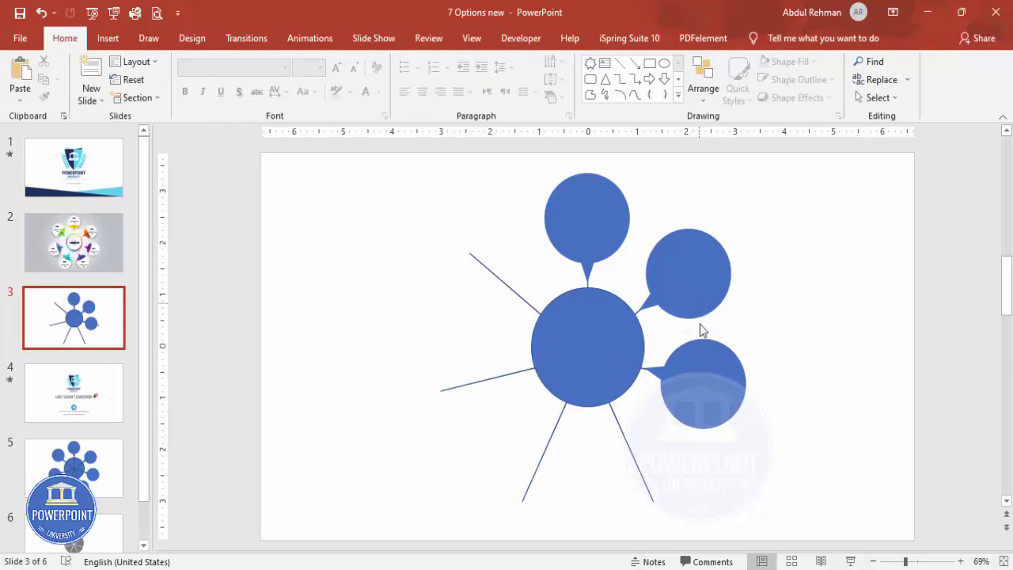
- Add pin copies at the bottom and lower left, each rotated toward the centre
drag(701, 380, 661, 483)
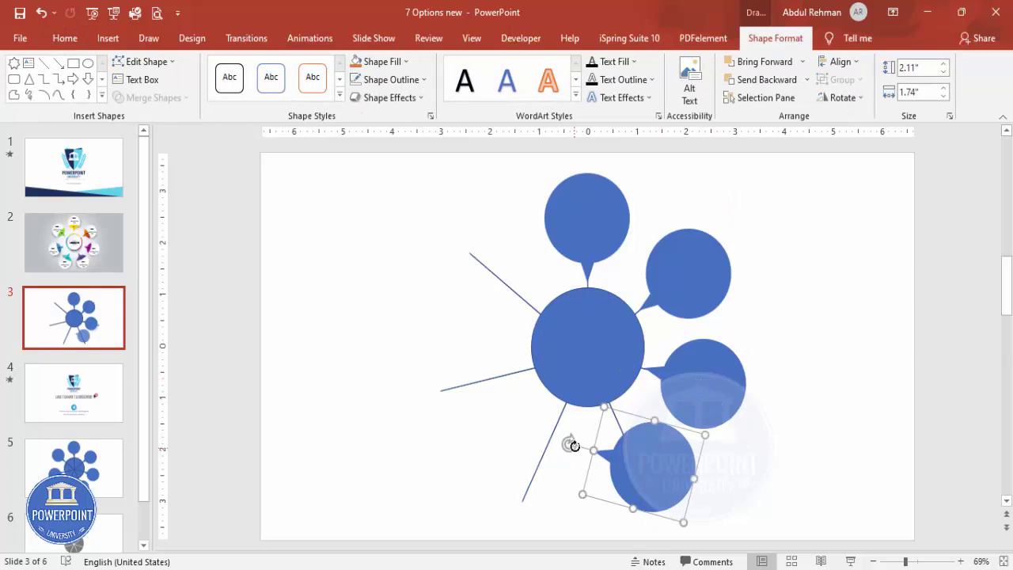
drag(570, 443, 610, 407)
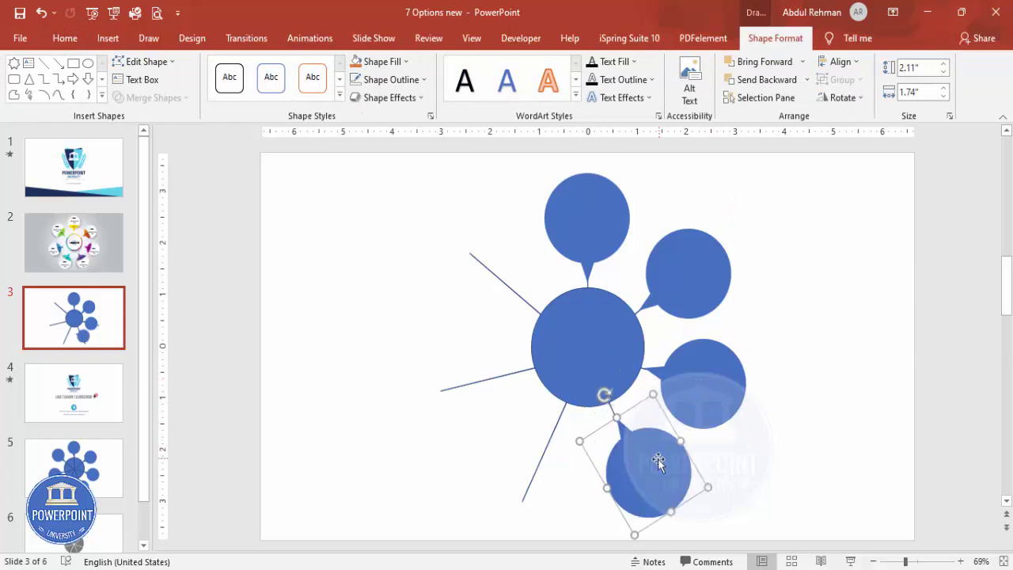
drag(656, 462, 653, 450)
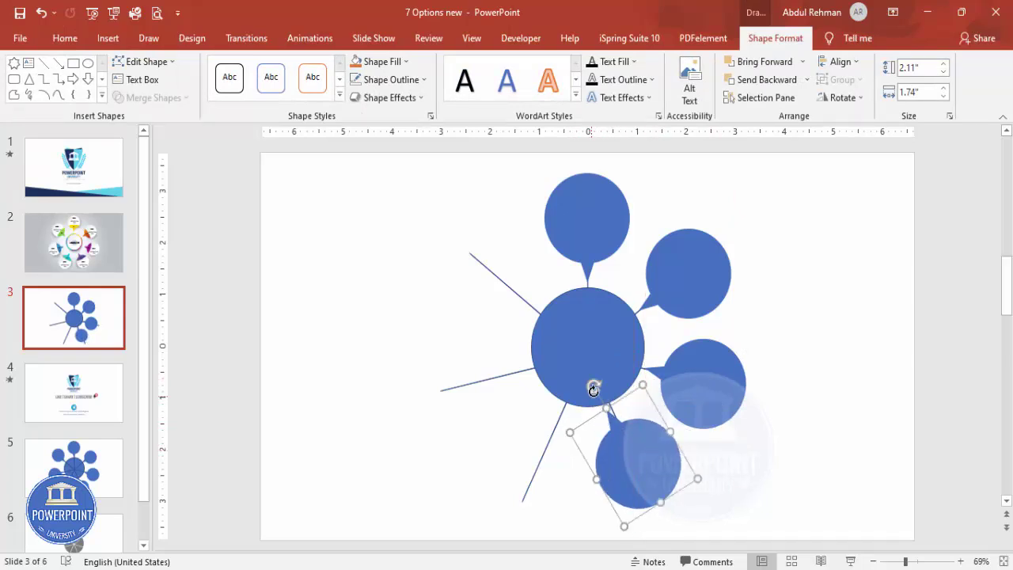
drag(597, 385, 599, 380)
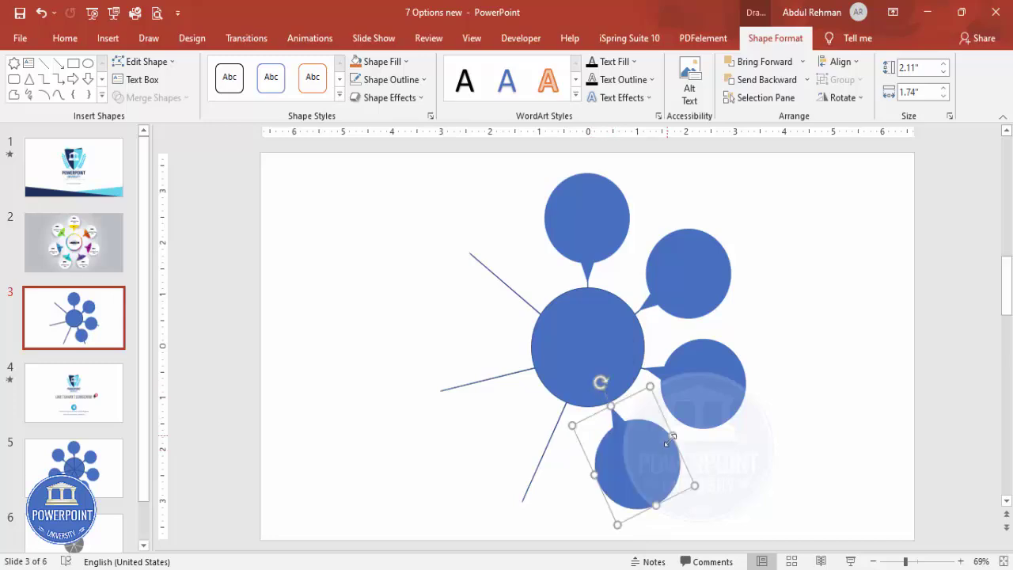
drag(644, 459, 551, 445)
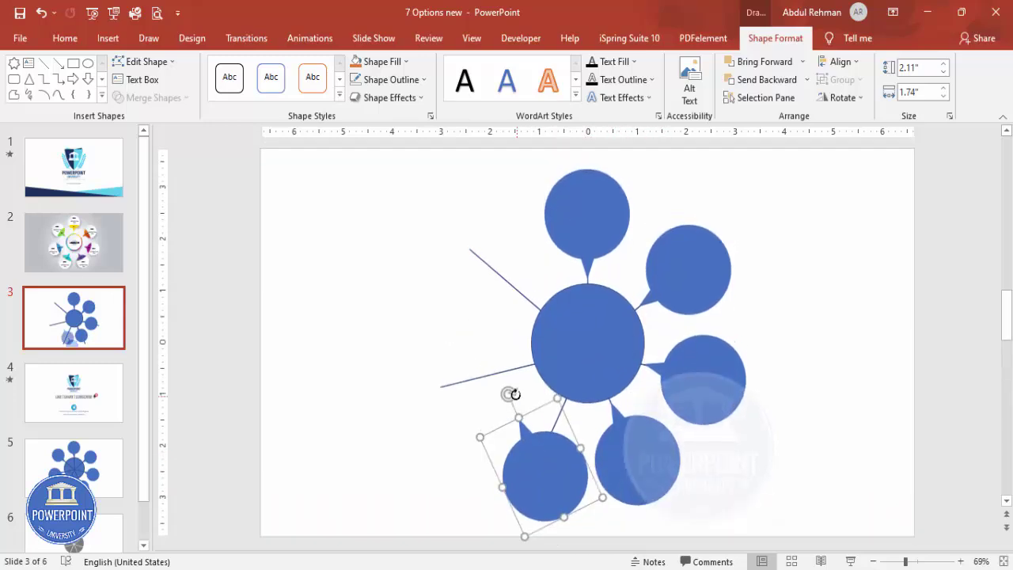
drag(523, 388, 576, 385)
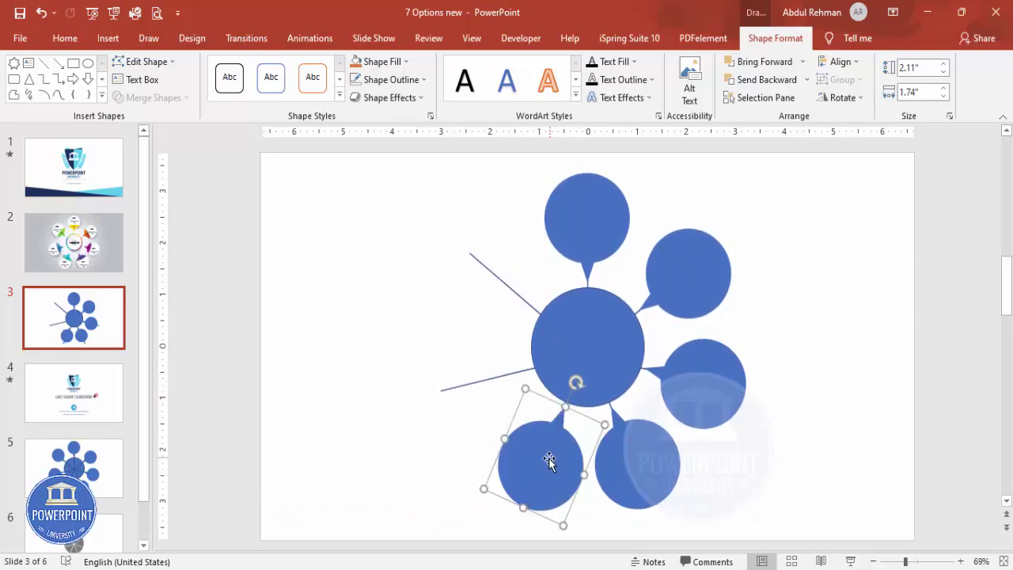
drag(549, 464, 547, 456)
- Add a pin copy left of the centre circle, rotated to face the hub
key(ctrl+d)
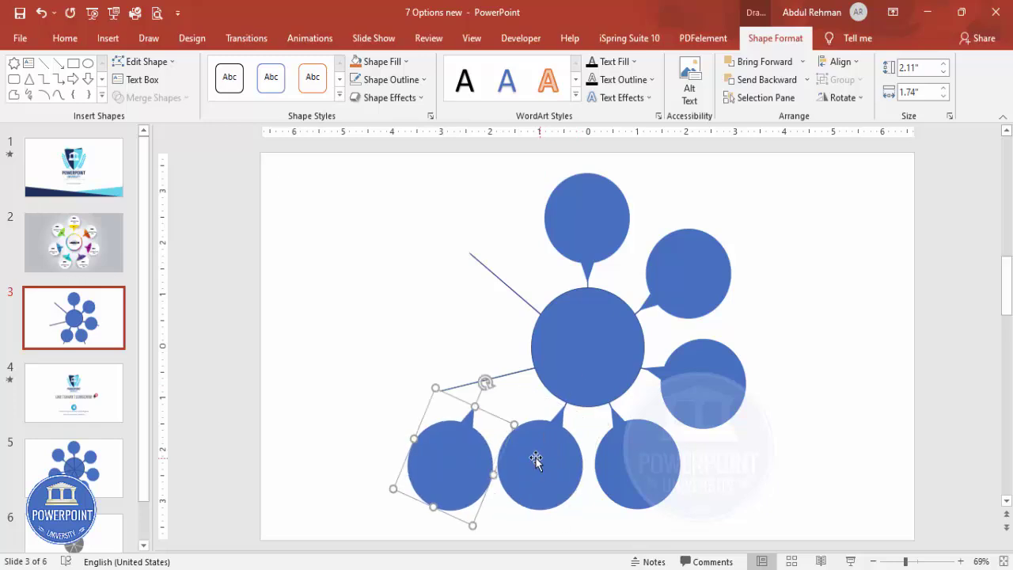
drag(452, 448, 469, 379)
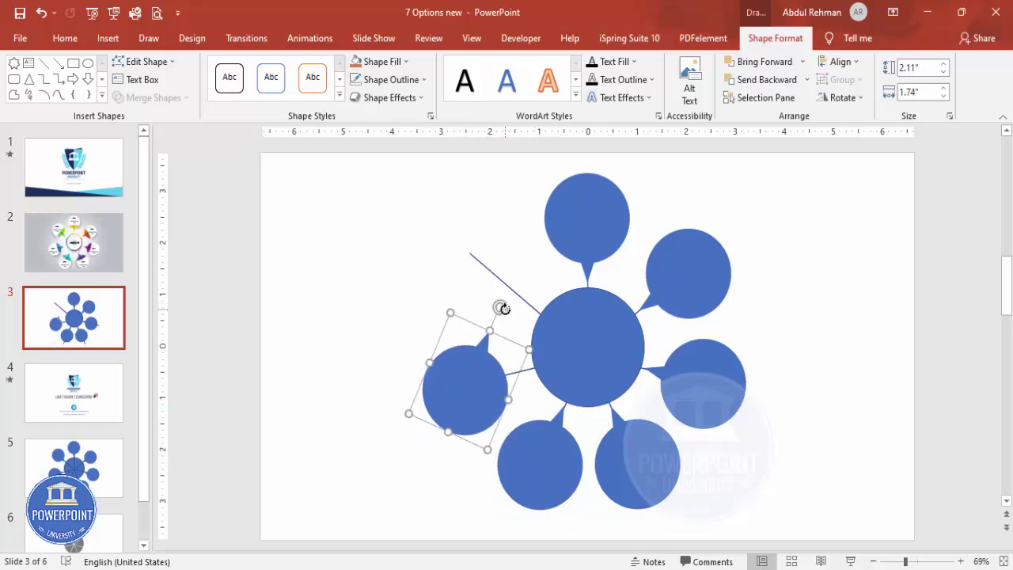
drag(500, 304, 565, 374)
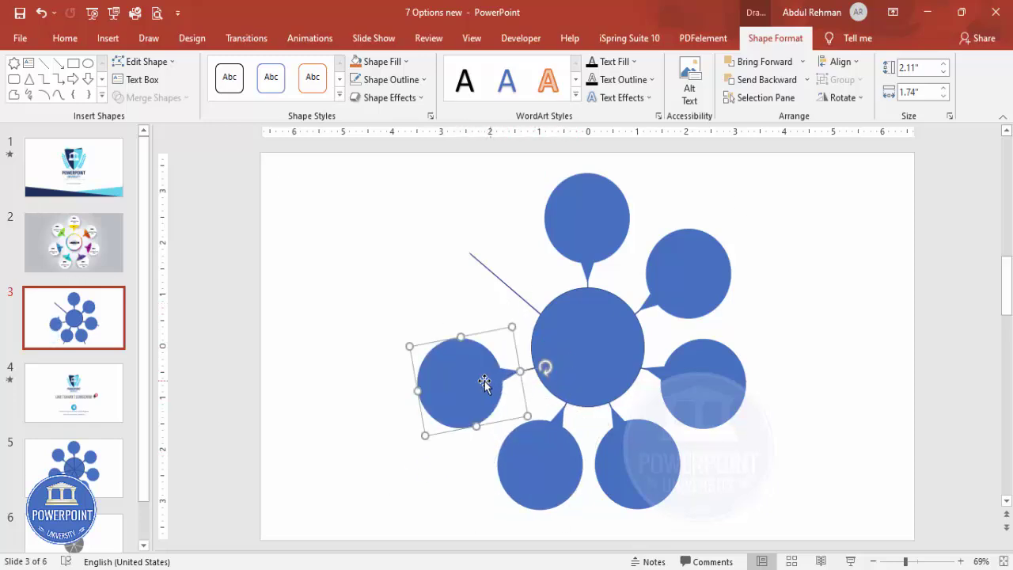
drag(483, 384, 493, 370)
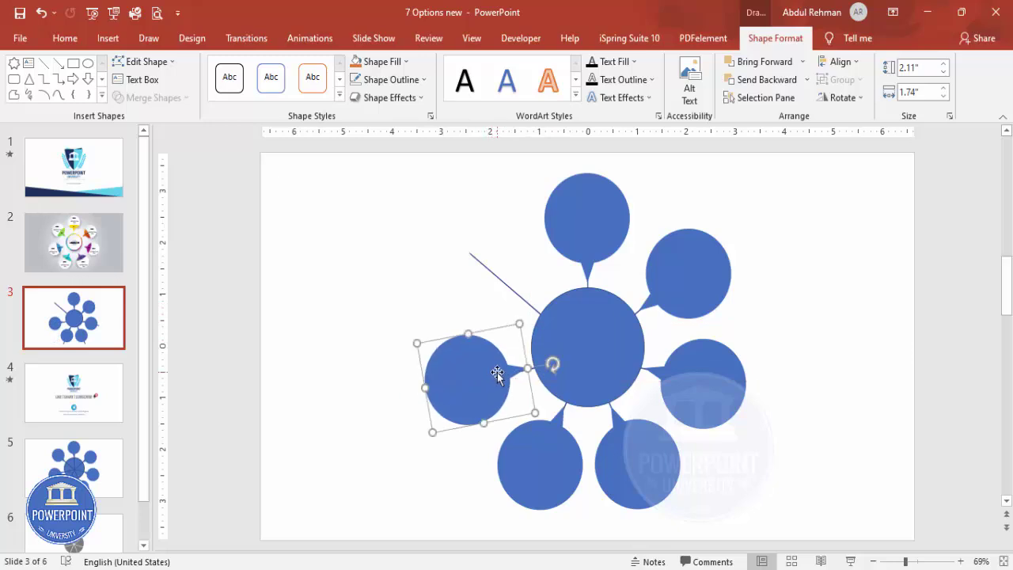
key(ctrl+Right)
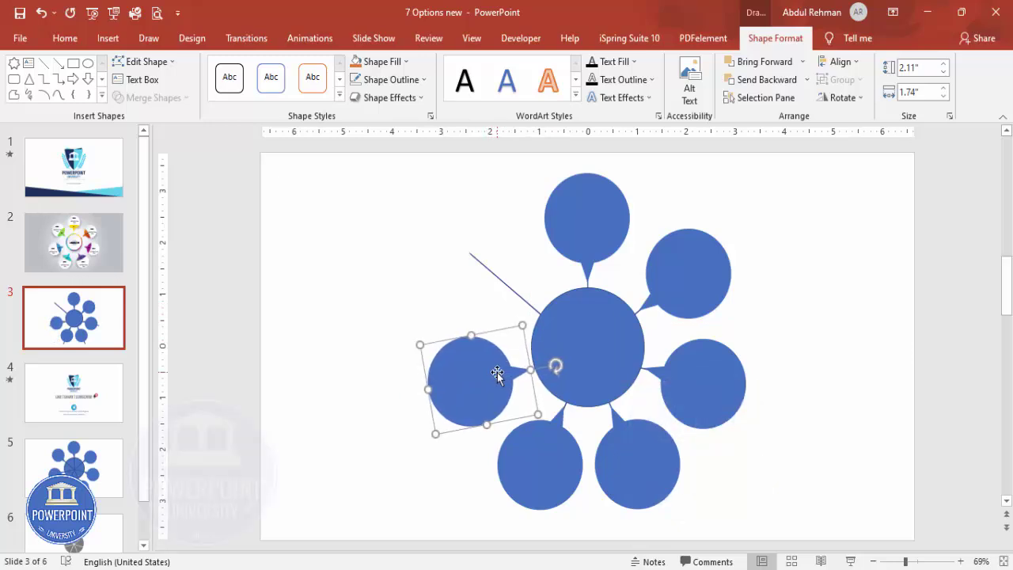
- Add the upper-left pin copy, rotated toward the centre to complete the ring of seven
drag(497, 374, 500, 278)
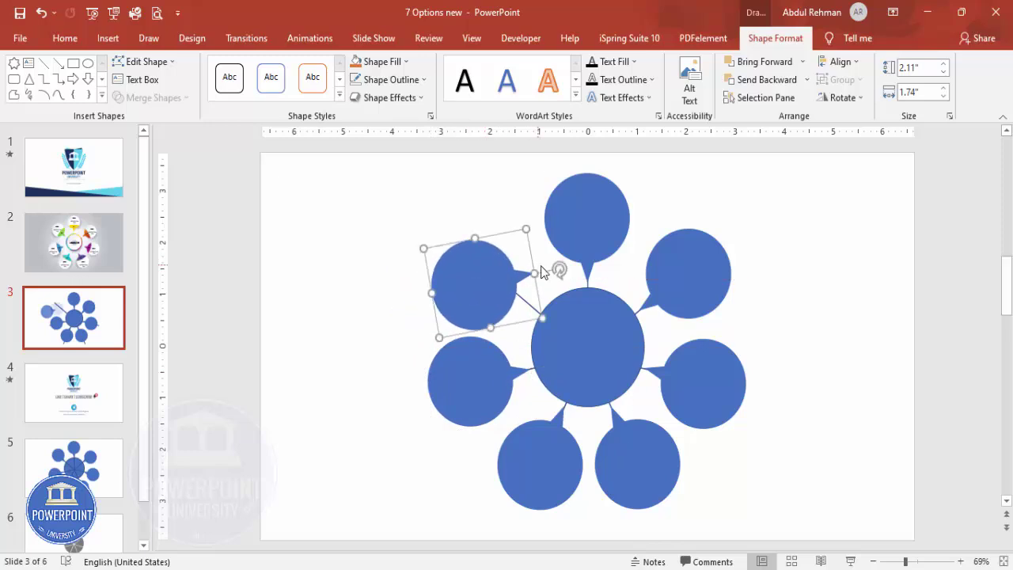
drag(560, 269, 541, 333)
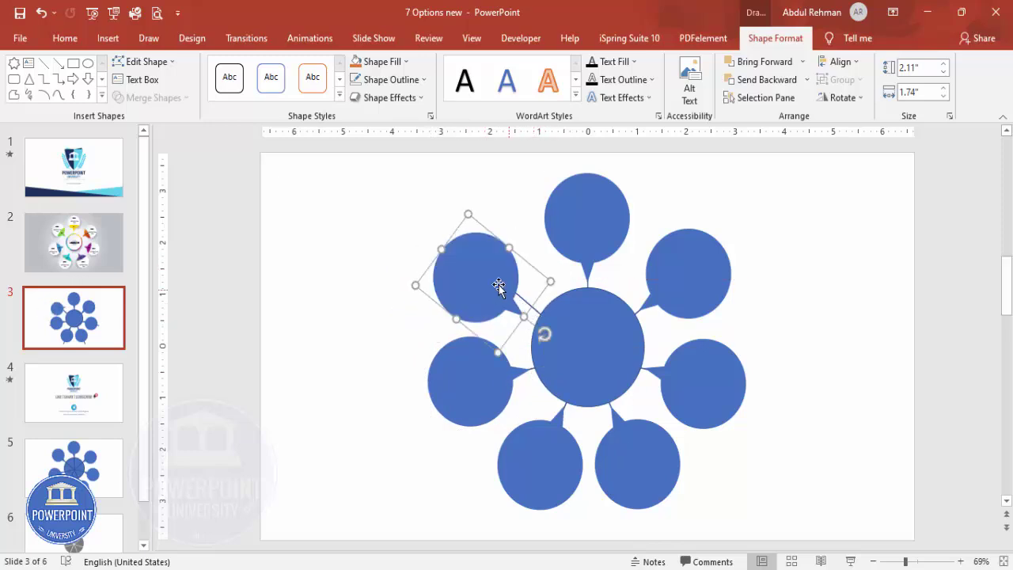
mouse_move(500, 288)
mouse_down()
mouse_move(514, 284)
mouse_move(508, 277)
mouse_up()
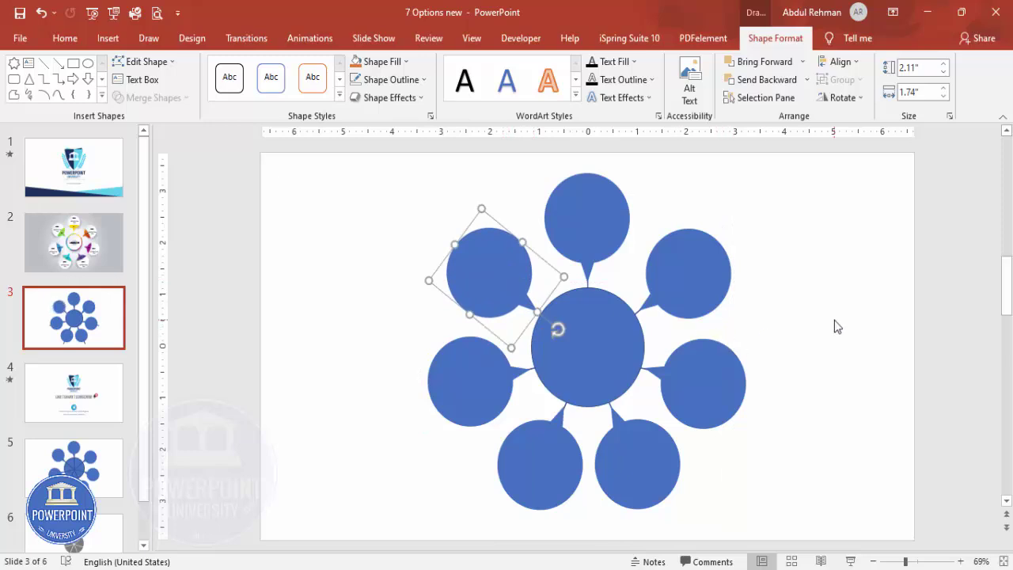
key(ctrl+z)
key(ctrl+z)
key(ctrl+z)
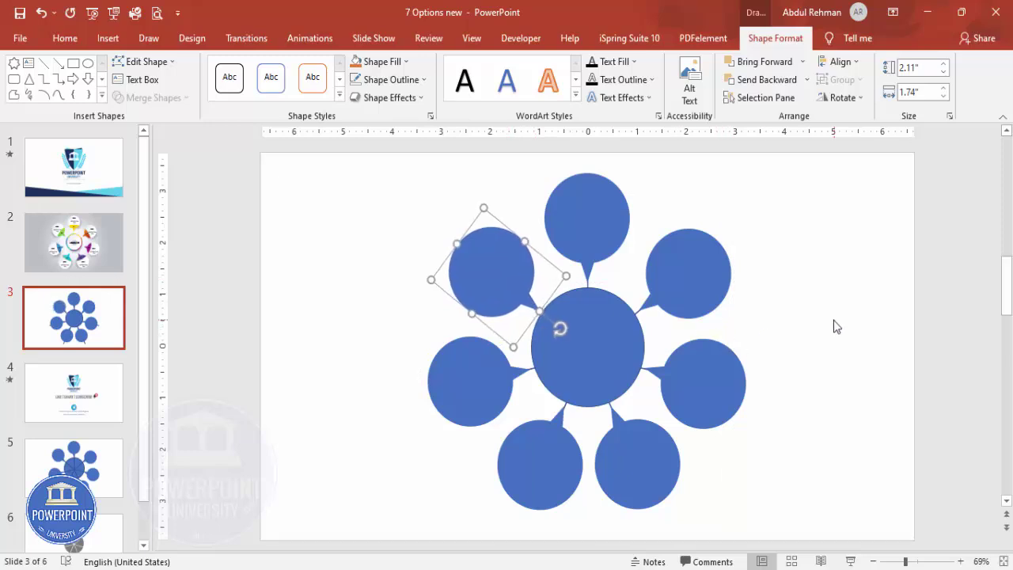
click(833, 319)
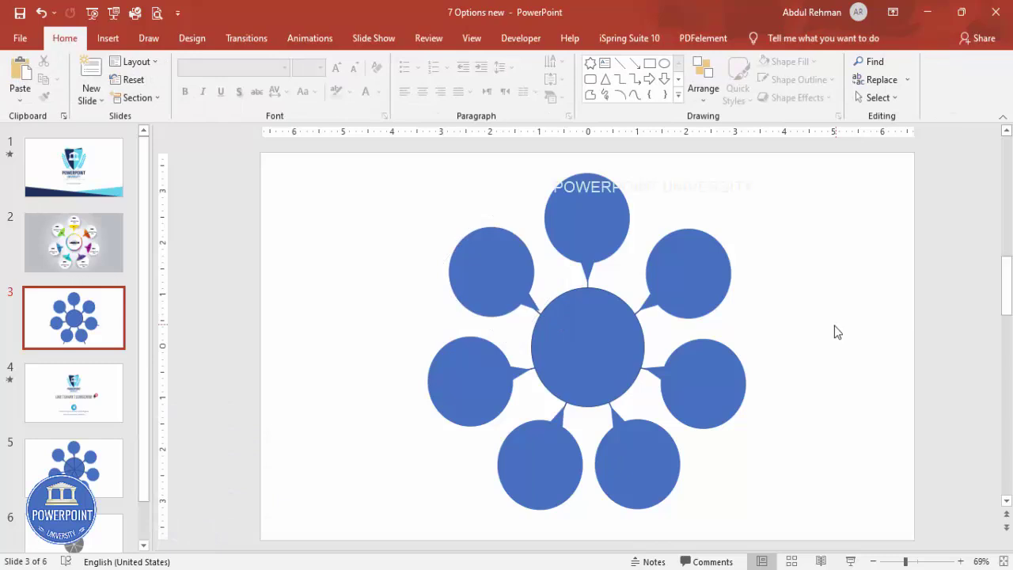
- Duplicate slide 3 as a backup and return to the original
right_click(86, 333)
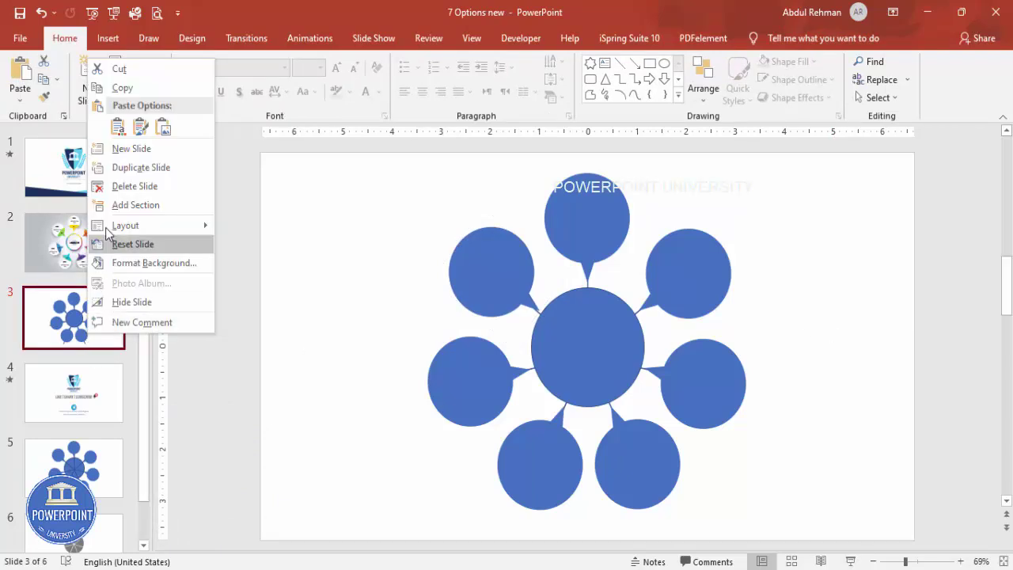
click(128, 167)
click(118, 313)
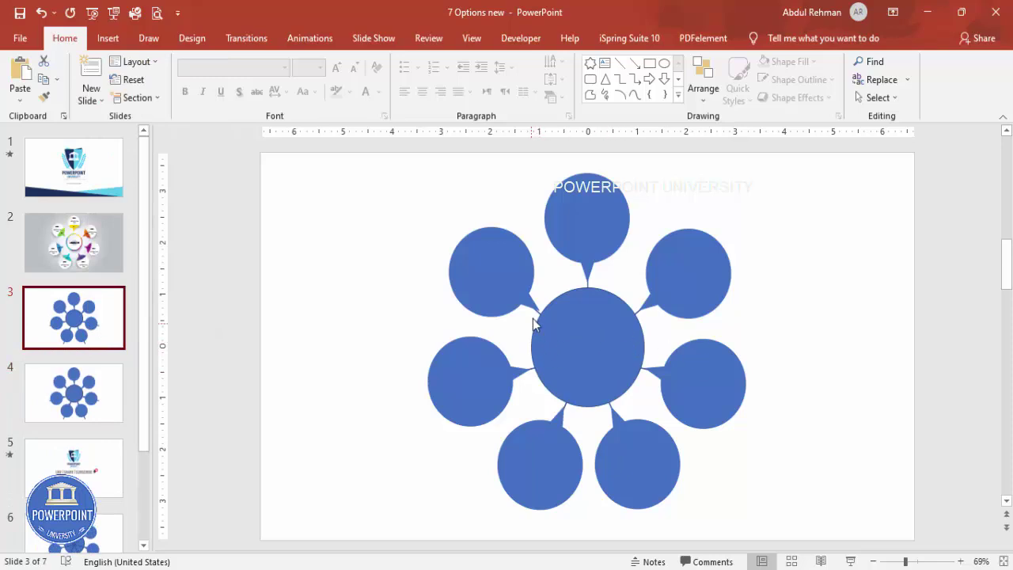
- Delete the radiating-lines shape and place a spare copy of the centre circle beside the slide
click(585, 282)
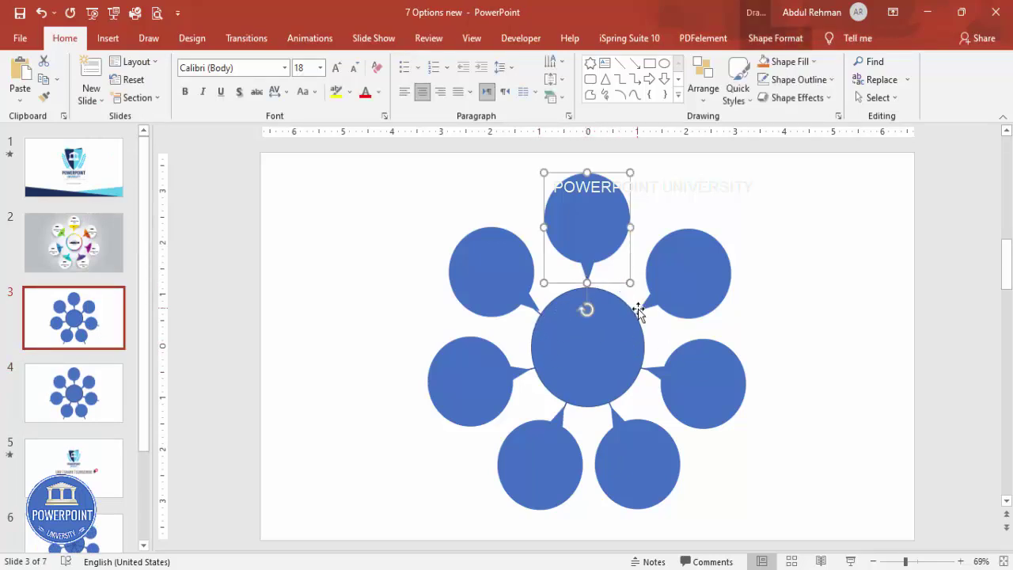
click(638, 315)
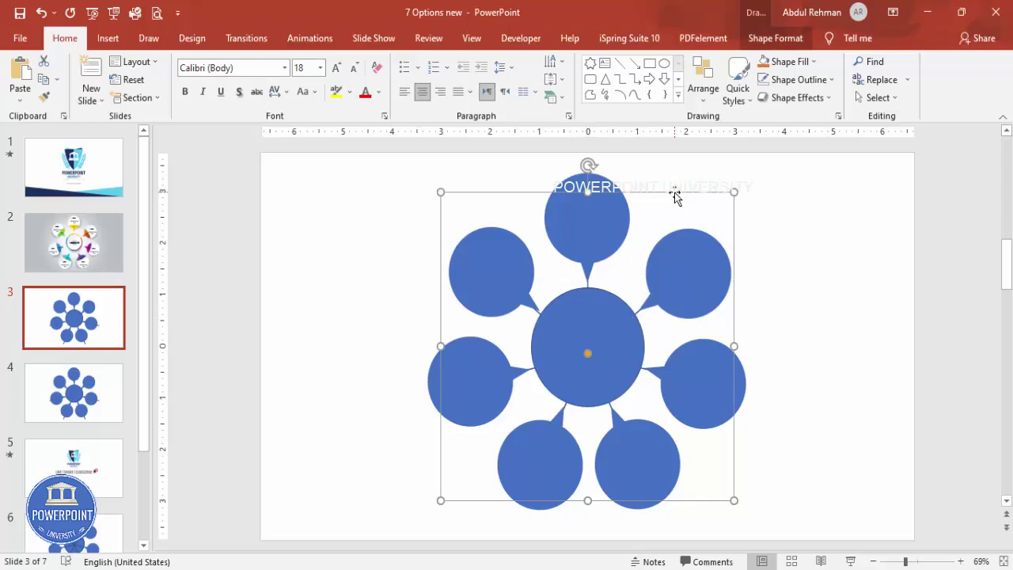
drag(675, 196, 852, 208)
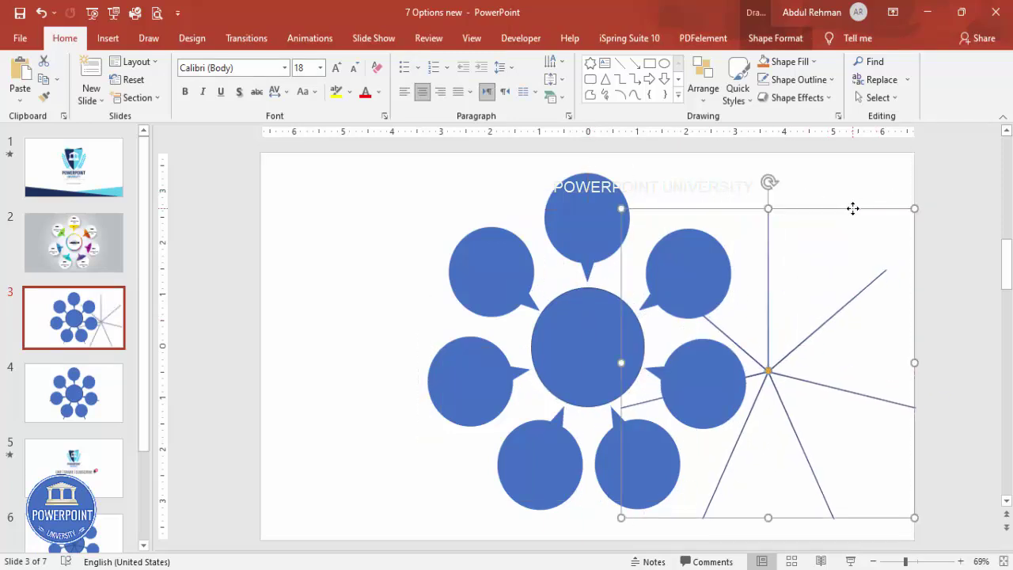
key(Delete)
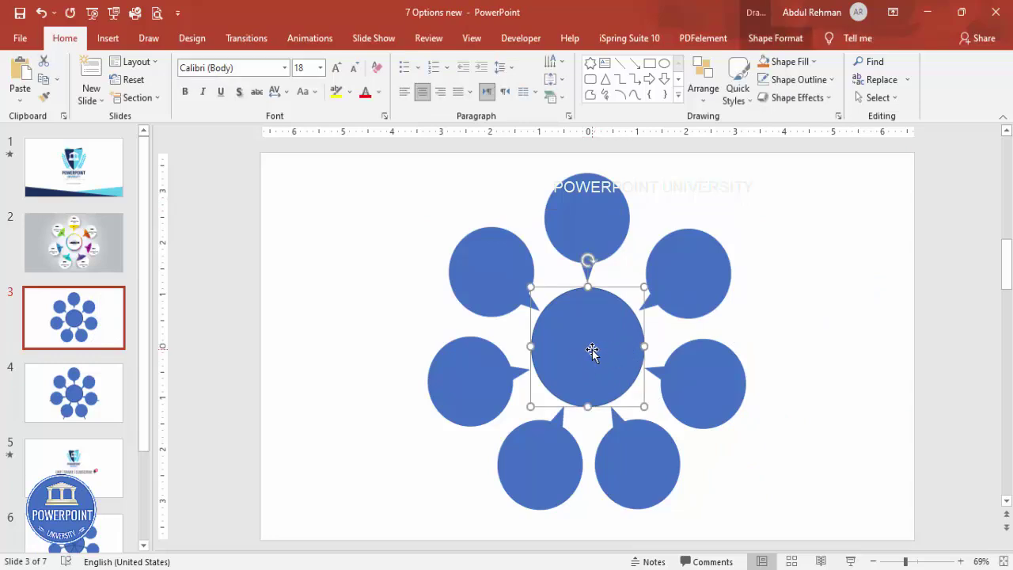
drag(592, 350, 934, 282)
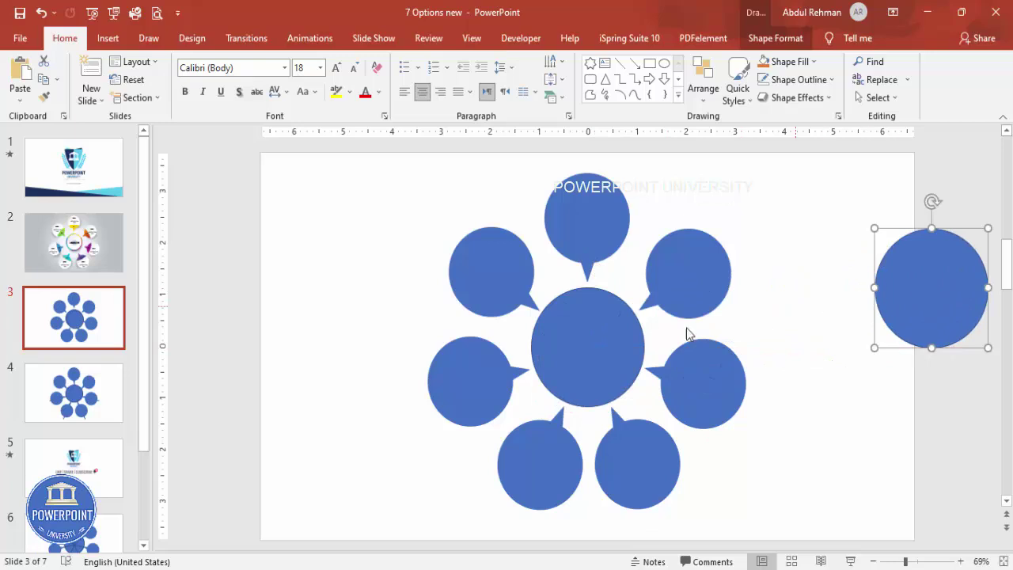
click(614, 336)
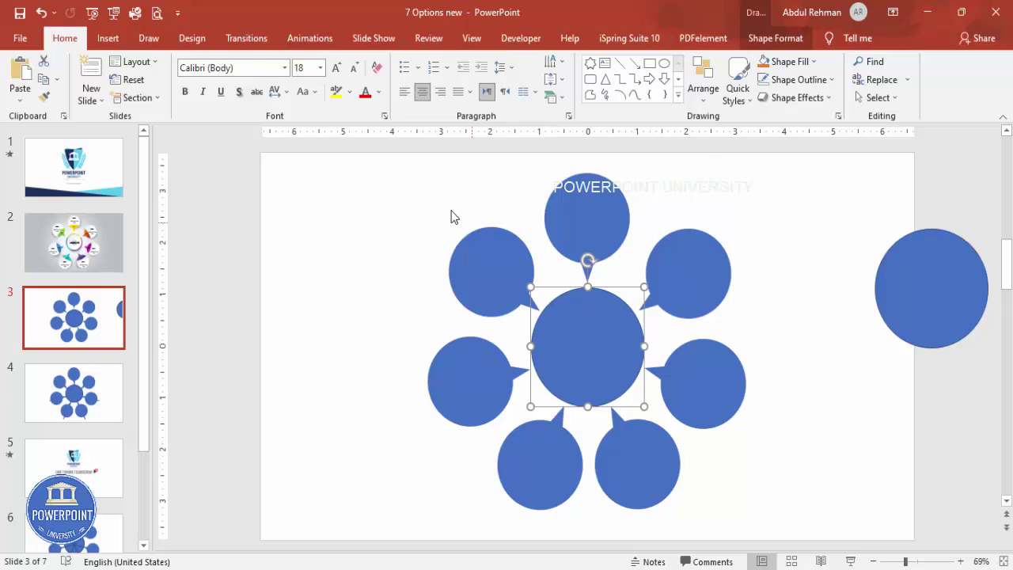
- Give the centre circle 46% transparency and no outline
right_click(593, 329)
click(645, 535)
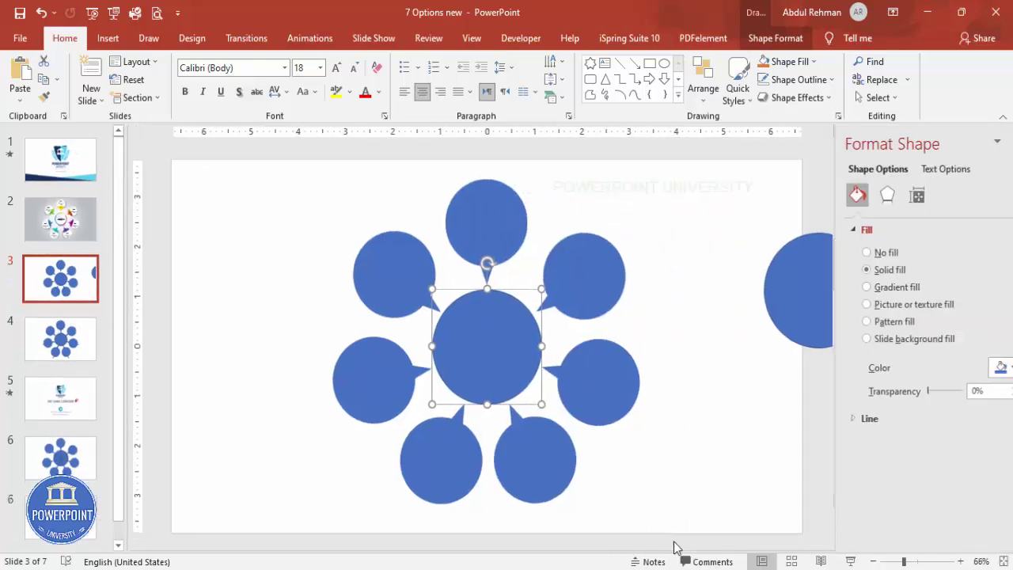
drag(894, 391, 910, 391)
click(776, 38)
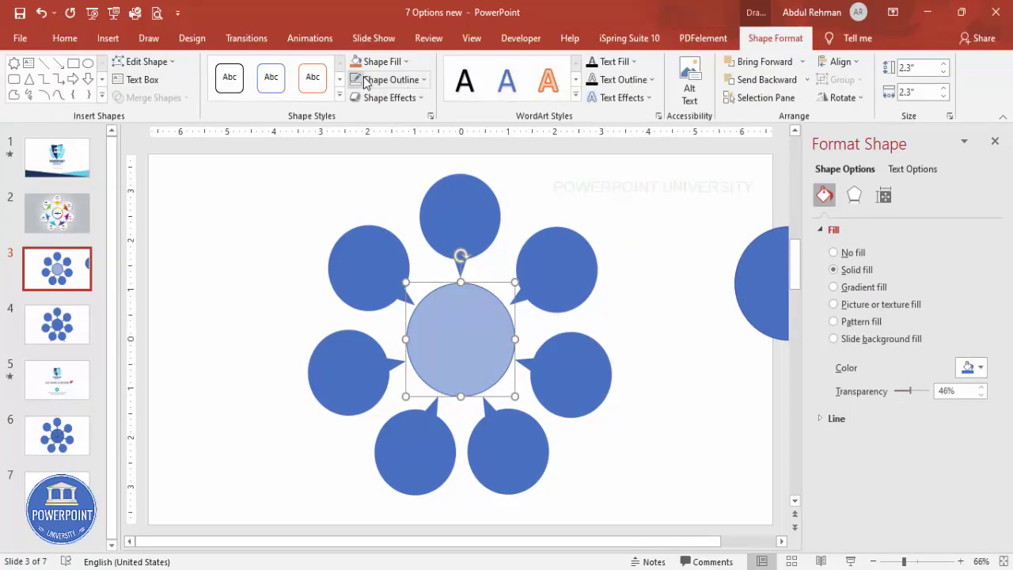
click(390, 79)
click(401, 247)
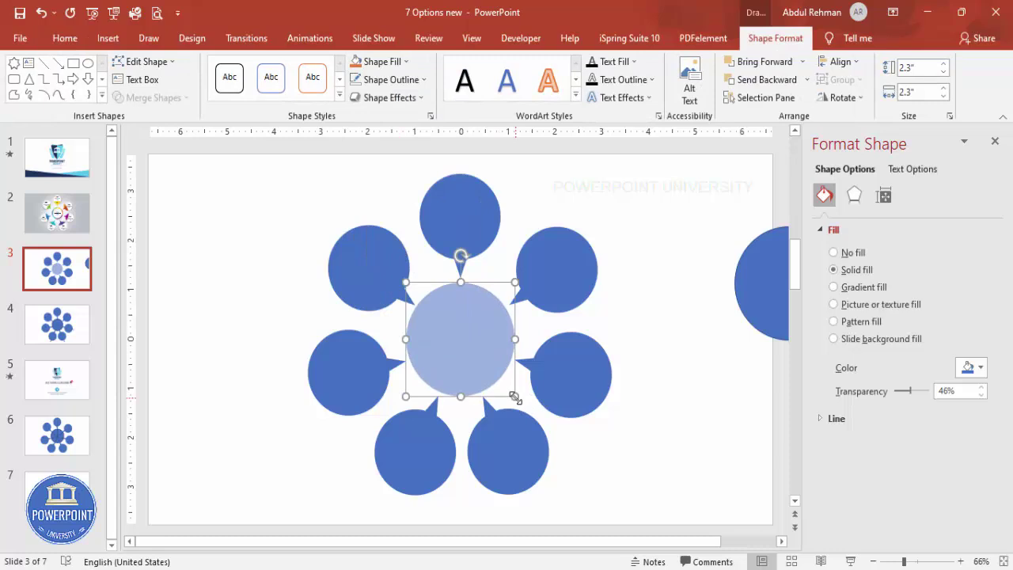
- Enlarge the centre circle to 4.3 inches, fill it light blue, and bring it to front
drag(514, 397, 557, 433)
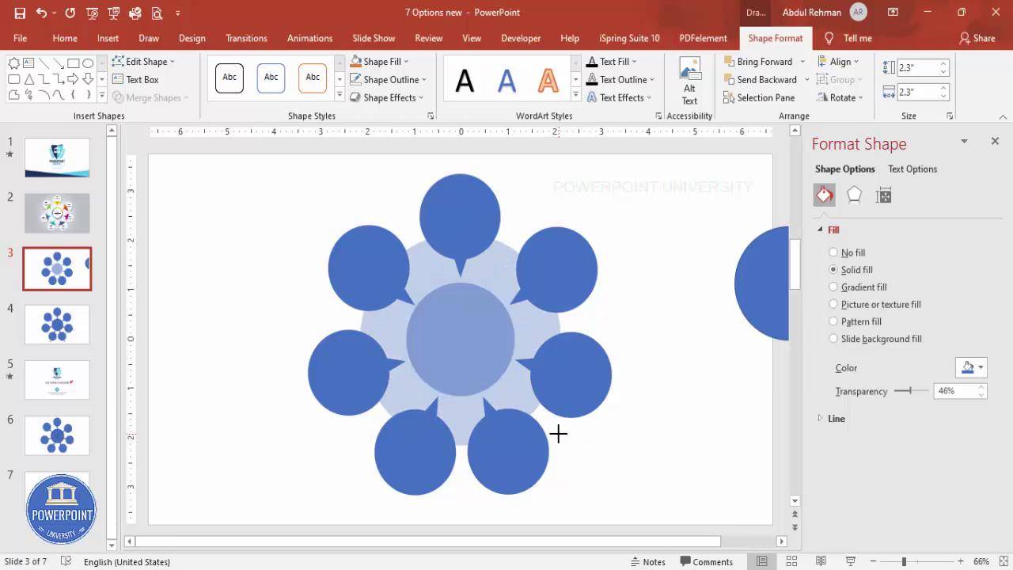
drag(558, 434, 558, 434)
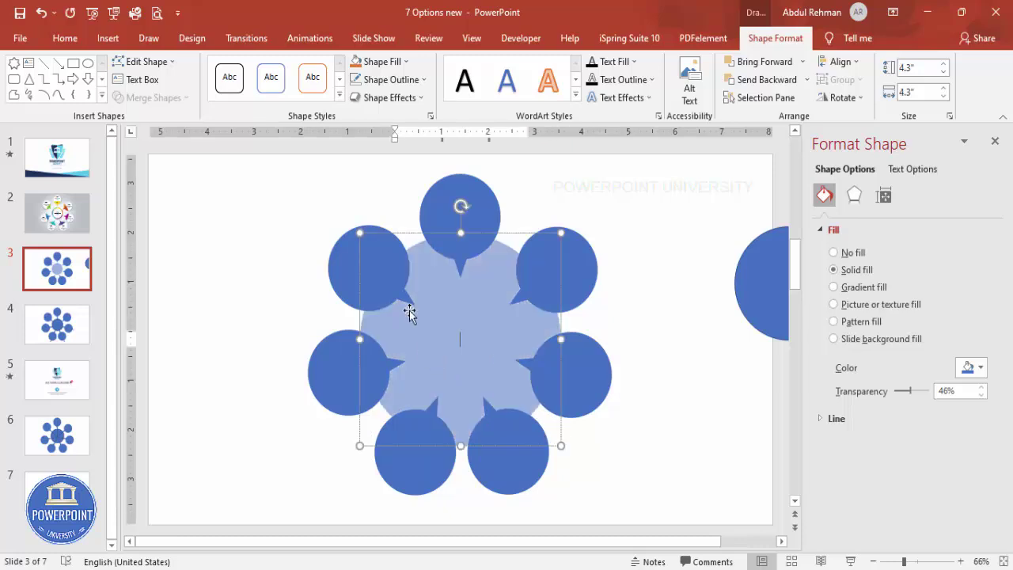
click(379, 61)
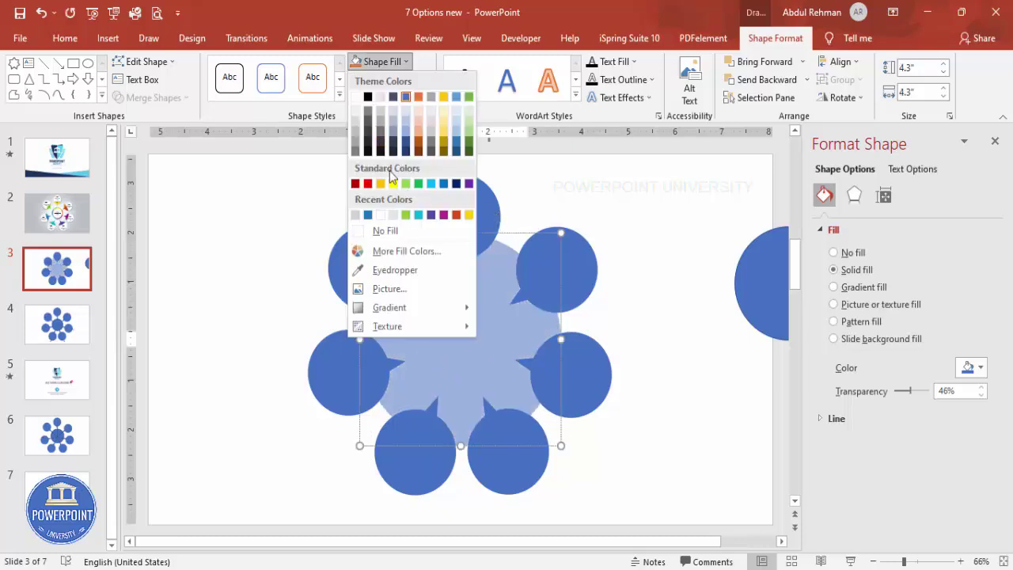
click(430, 184)
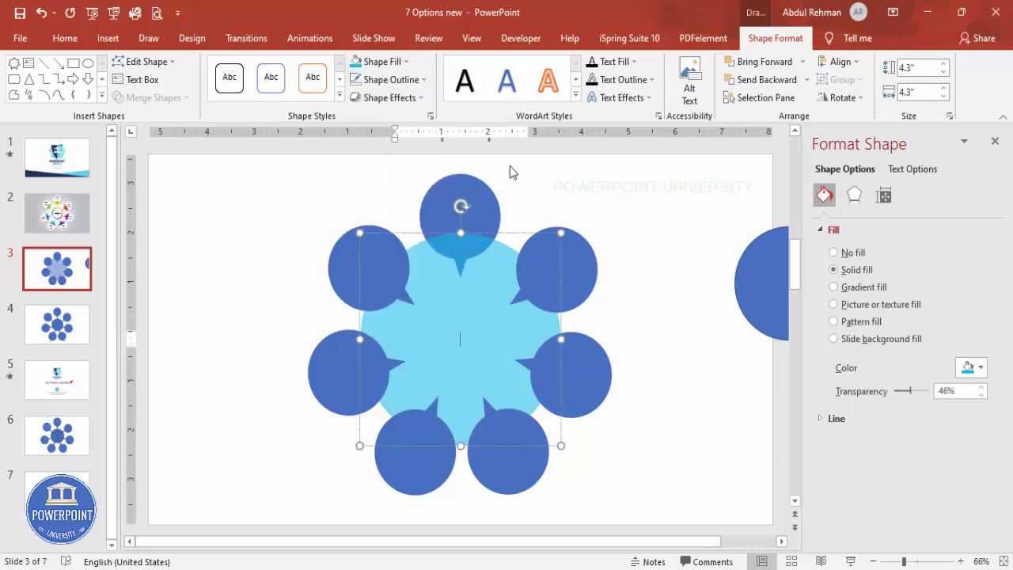
click(840, 62)
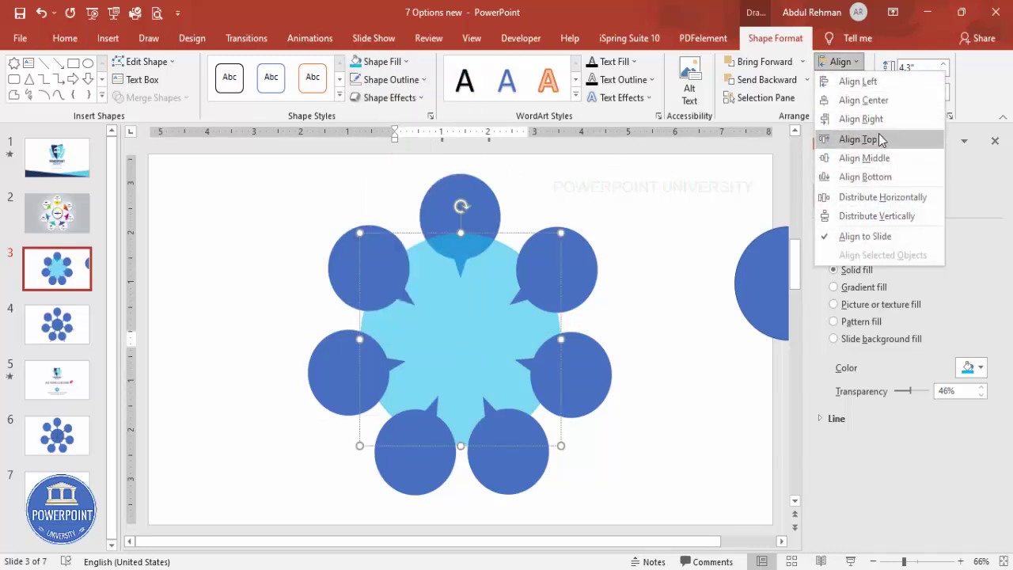
click(802, 63)
click(798, 95)
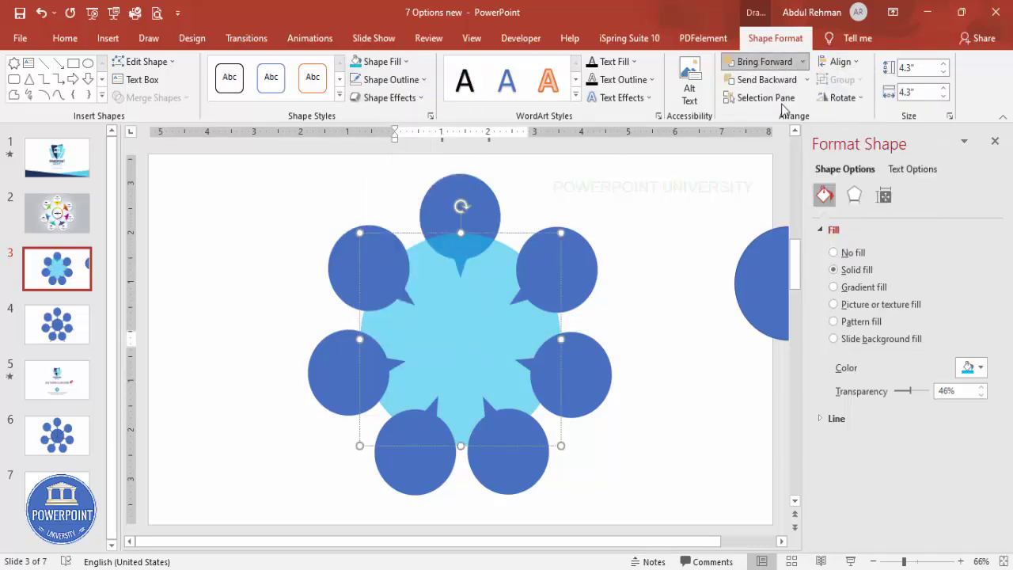
click(656, 235)
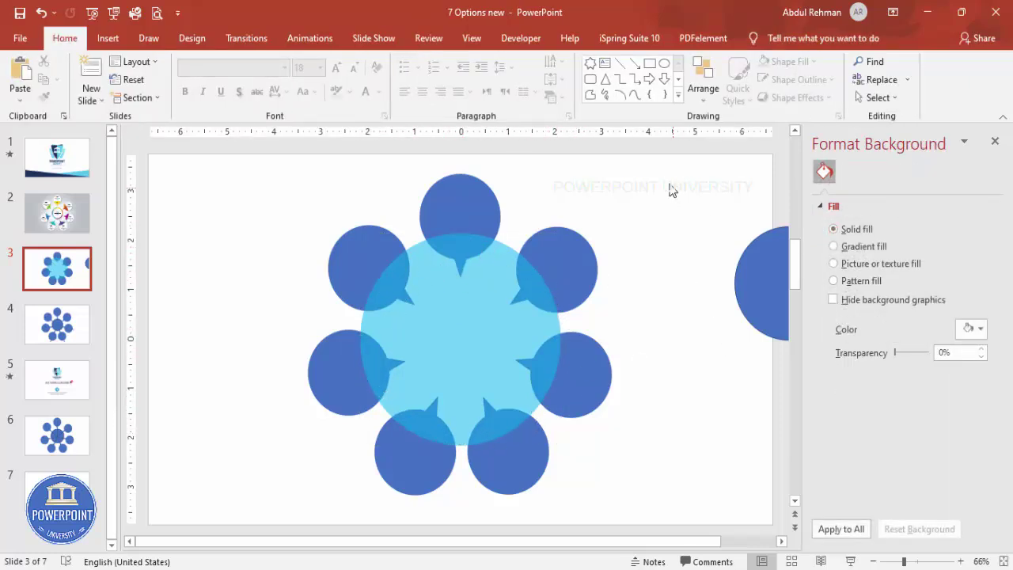
- Fragment all eight diagram shapes and delete the central circle piece
drag(661, 165, 253, 550)
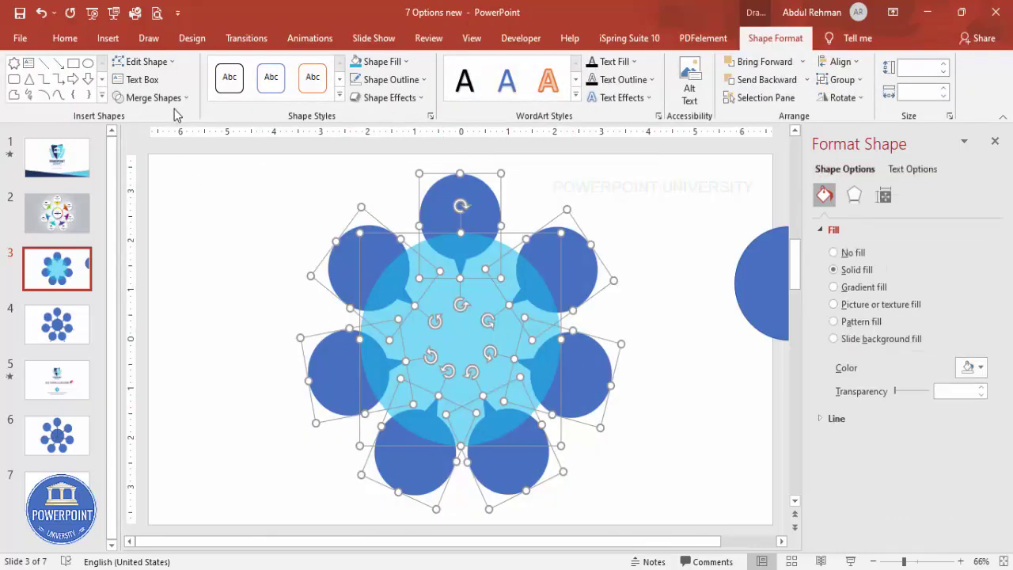
click(175, 99)
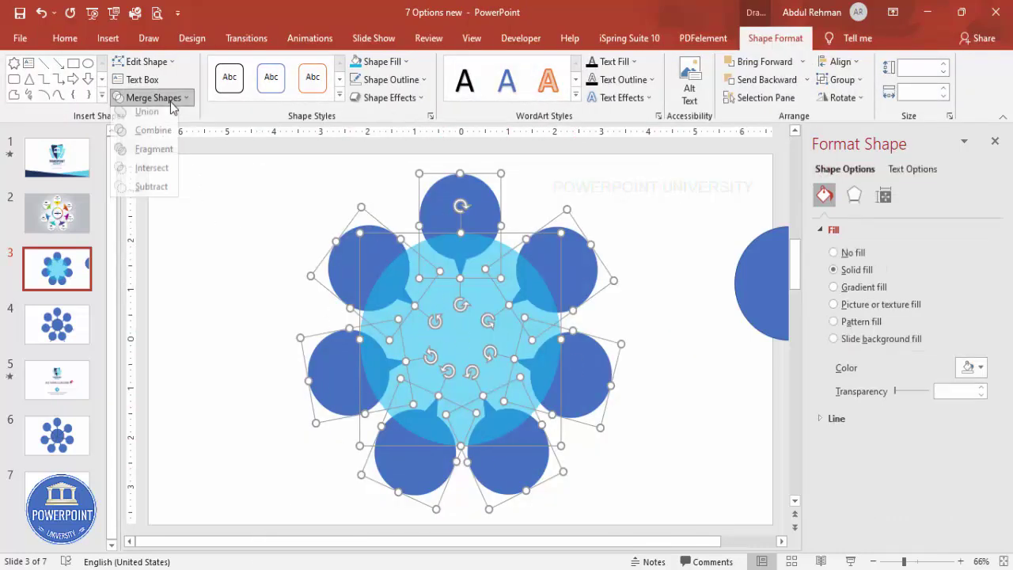
click(154, 155)
click(642, 204)
click(466, 378)
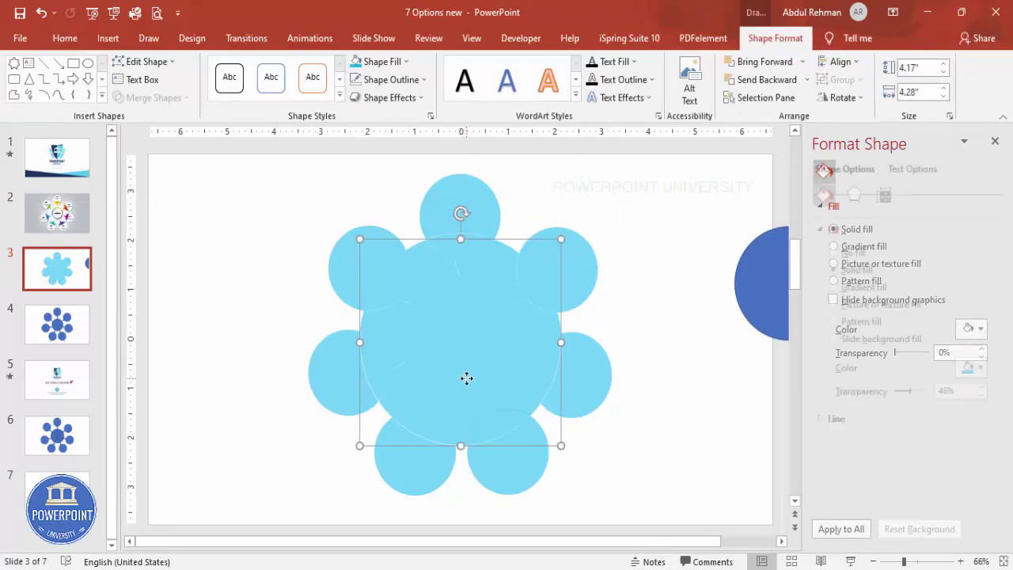
key(Delete)
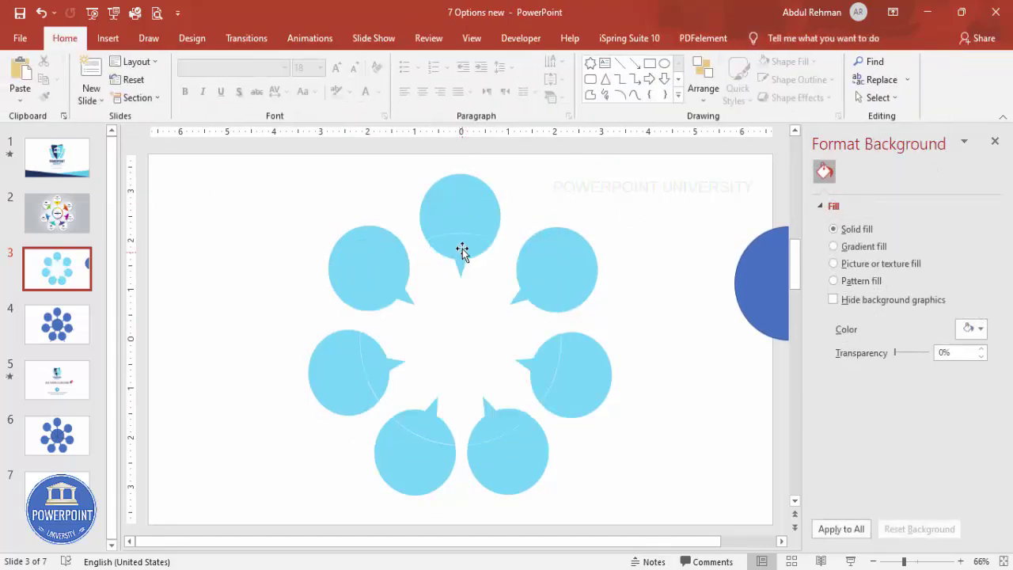
- Test-move two bubble fragments, then undo the moves
drag(462, 251, 468, 293)
drag(524, 280, 509, 317)
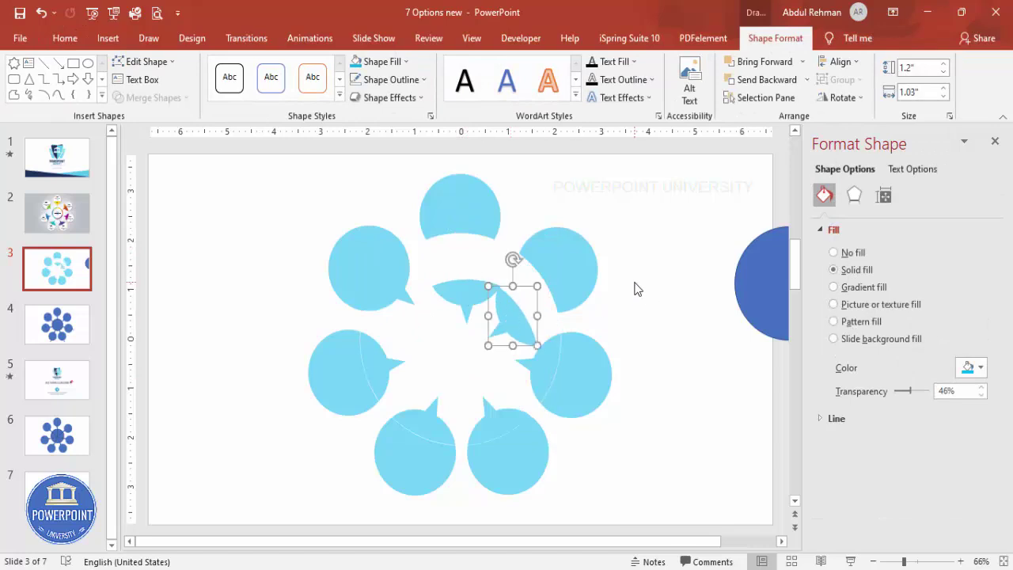
key(ctrl+z)
key(ctrl+z)
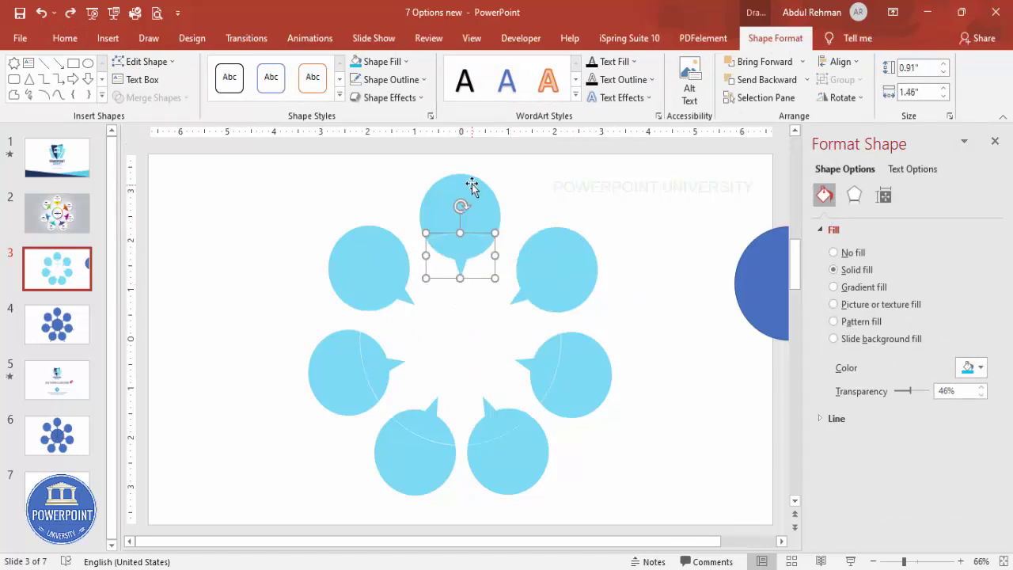
click(671, 221)
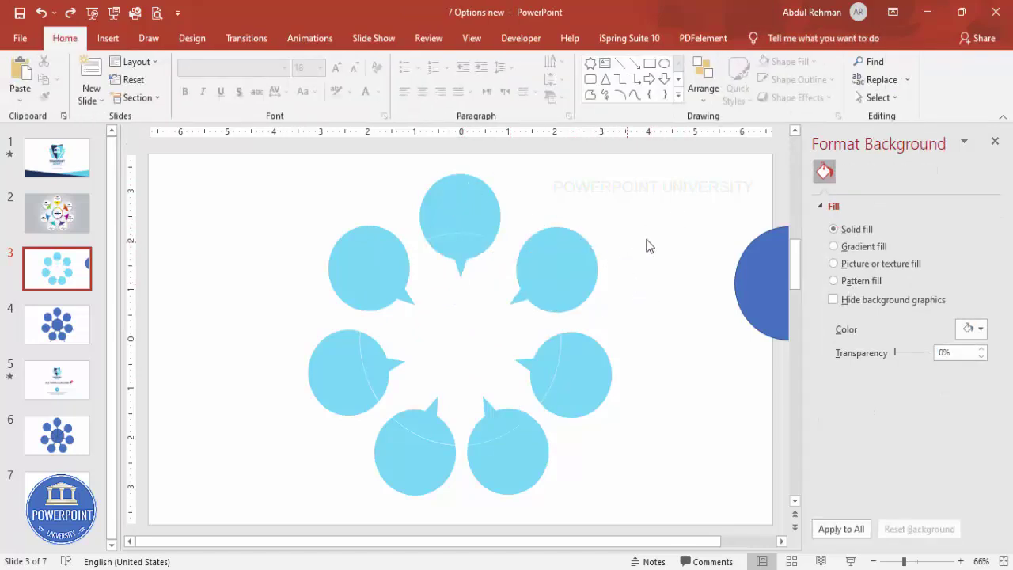
click(968, 329)
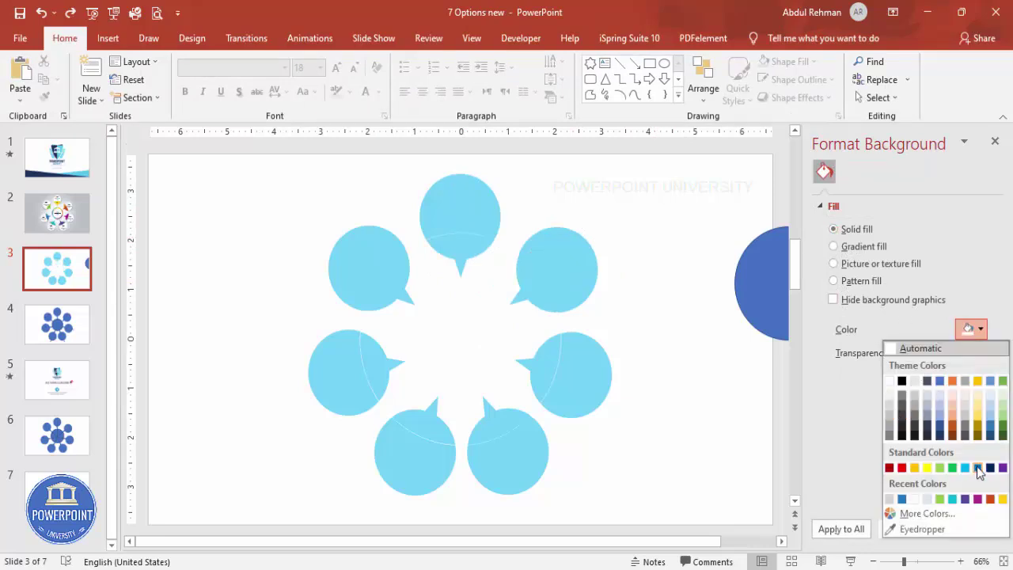
- Set the slide background to a custom grey, RGB 211/212/215
click(921, 498)
click(972, 328)
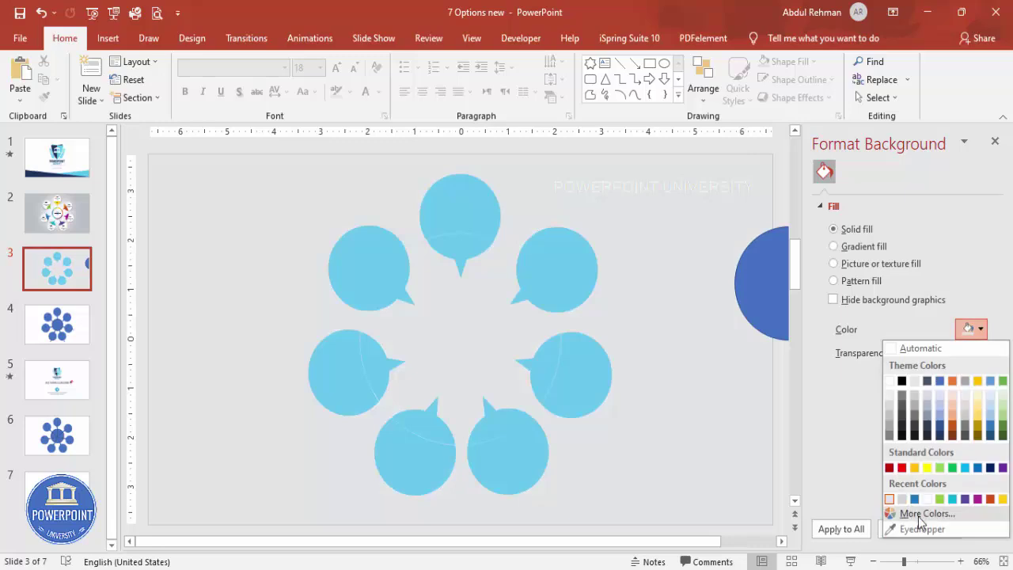
click(910, 513)
drag(546, 199, 549, 207)
click(599, 155)
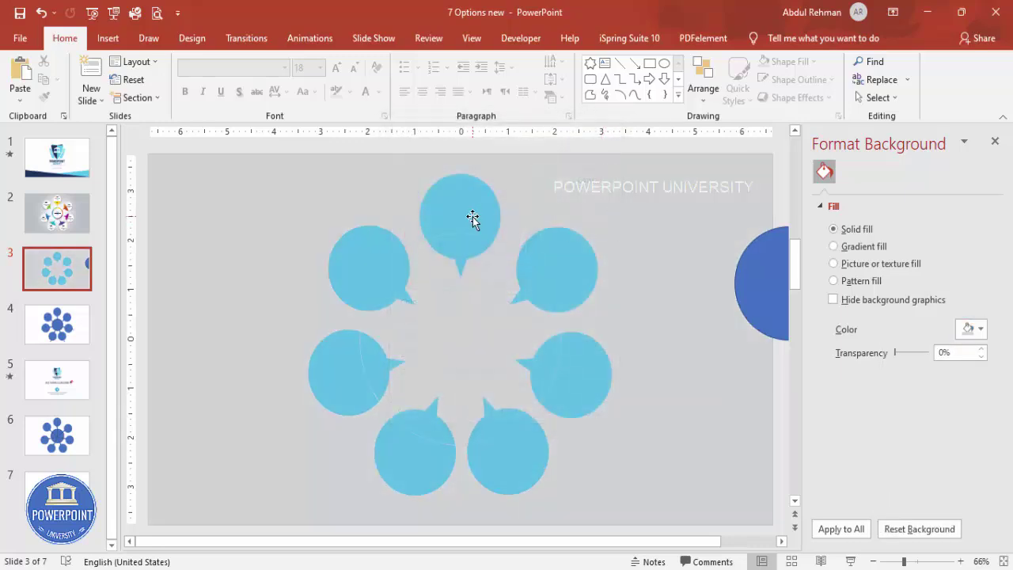
- Fill all seven speech bubbles with white
click(475, 219)
shift+click(565, 271)
shift+click(580, 391)
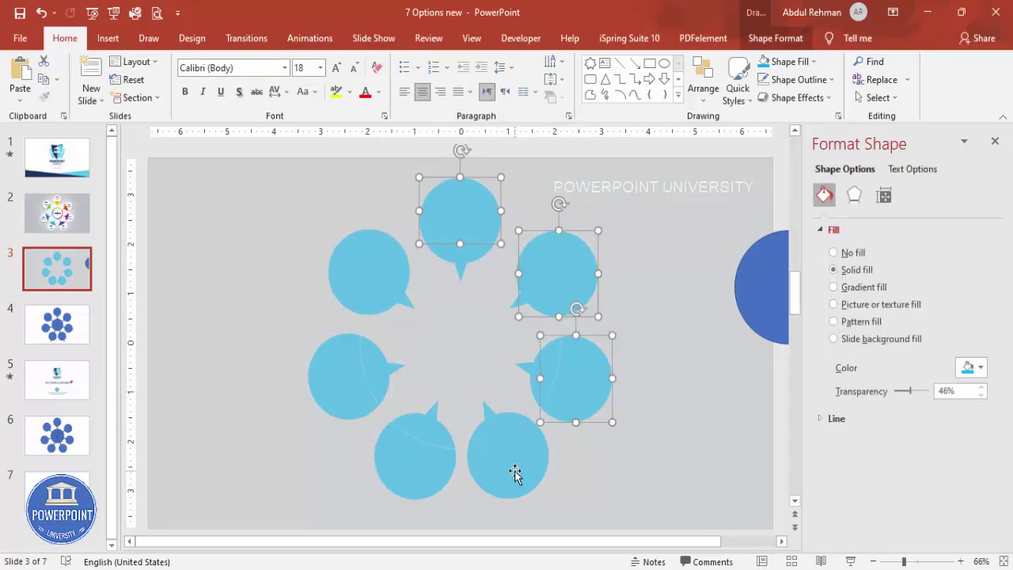
shift+click(513, 475)
shift+click(412, 469)
shift+click(339, 370)
shift+click(358, 247)
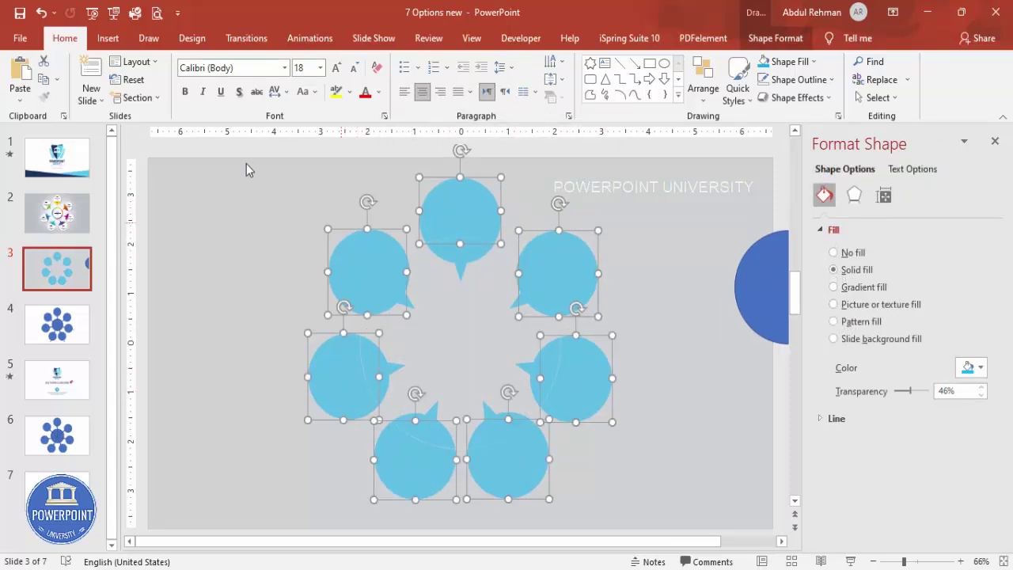
click(776, 38)
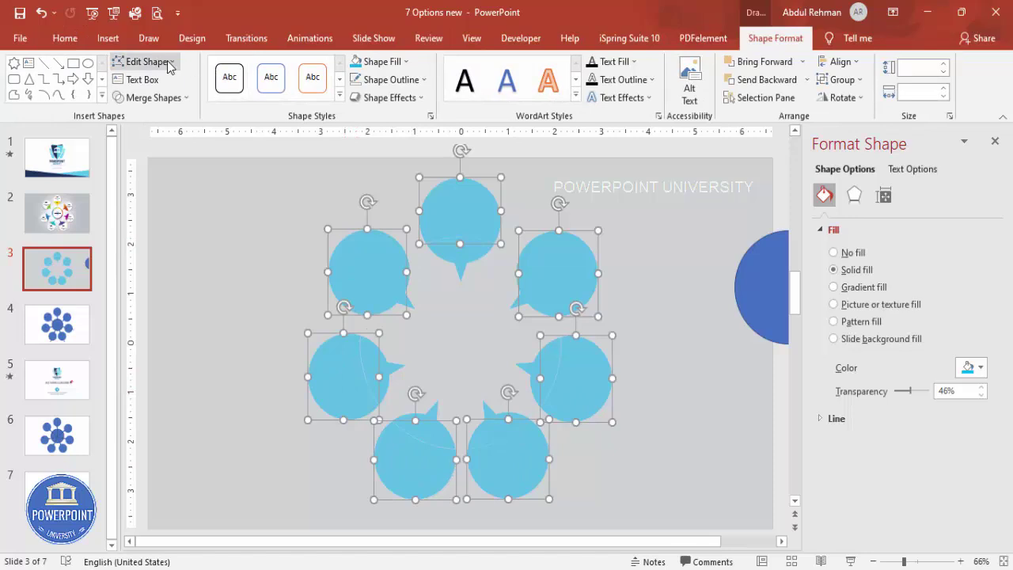
click(405, 62)
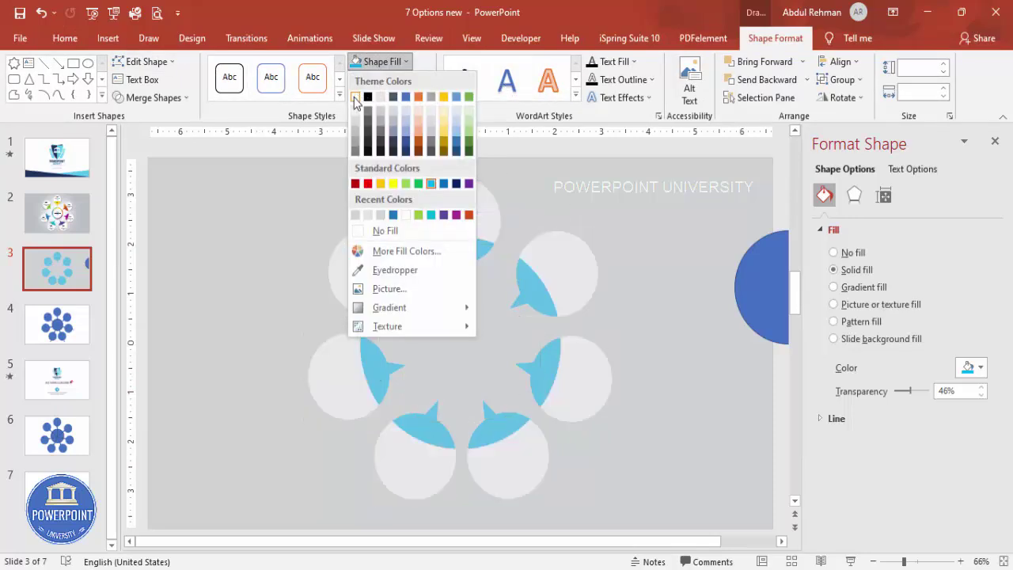
click(355, 97)
click(548, 212)
- Set transparency to 0% on all bubbles and pin pieces
click(465, 241)
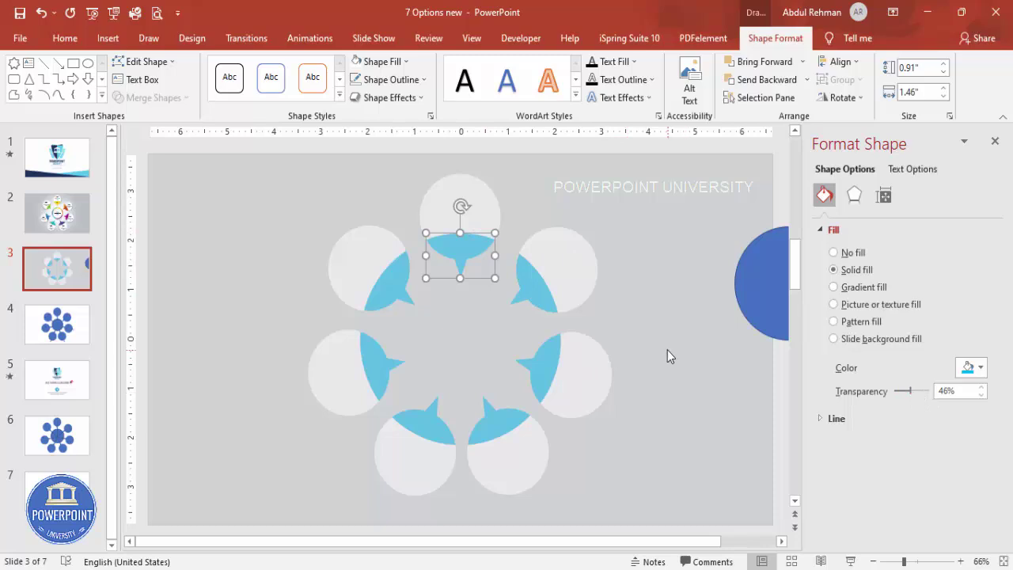
click(667, 355)
drag(222, 158, 704, 528)
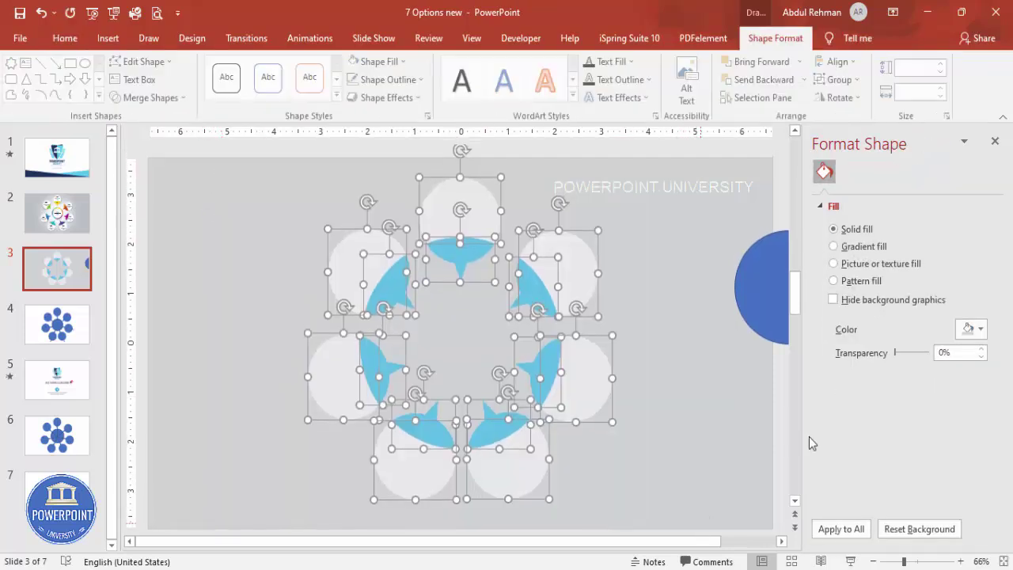
drag(913, 396, 892, 393)
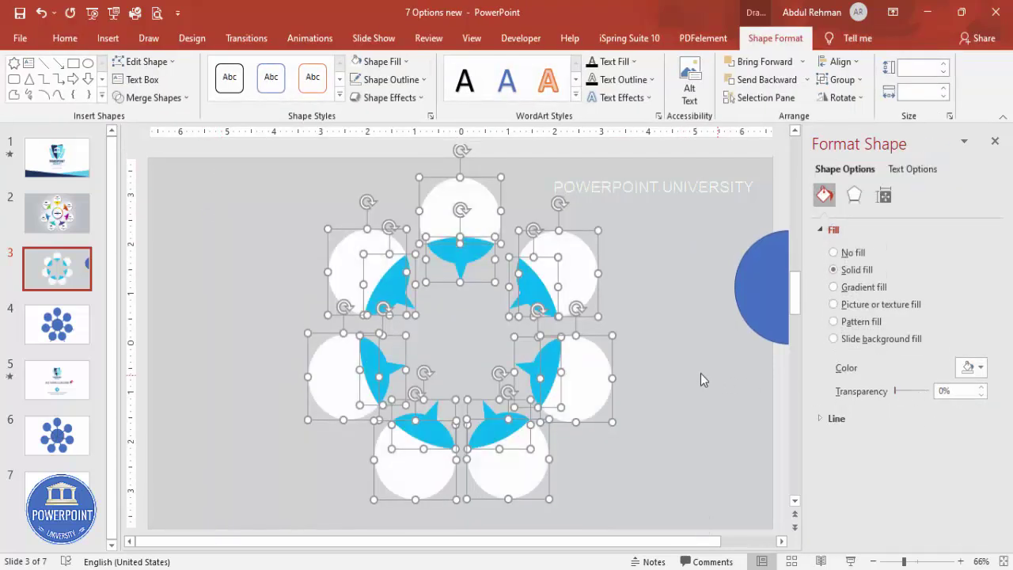
click(700, 373)
click(459, 257)
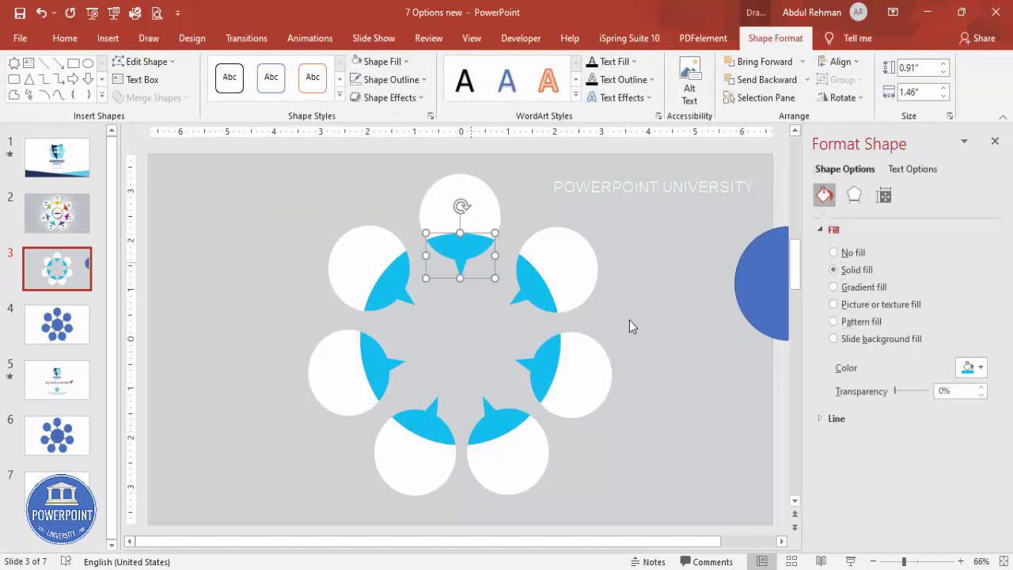
- Colour the top pin orange-red, top-right green, right-middle magenta and bottom-right gold
click(970, 368)
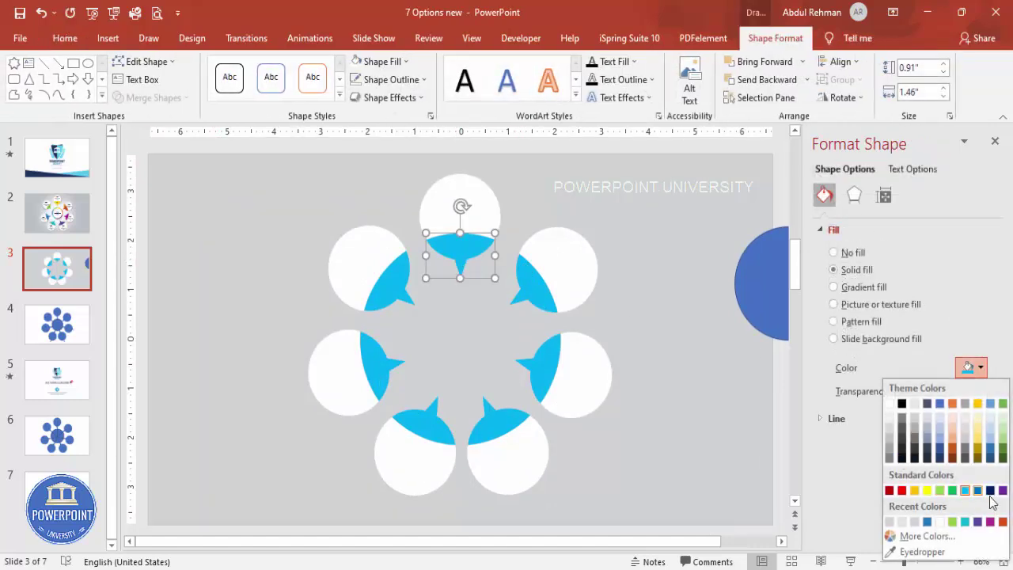
click(1002, 522)
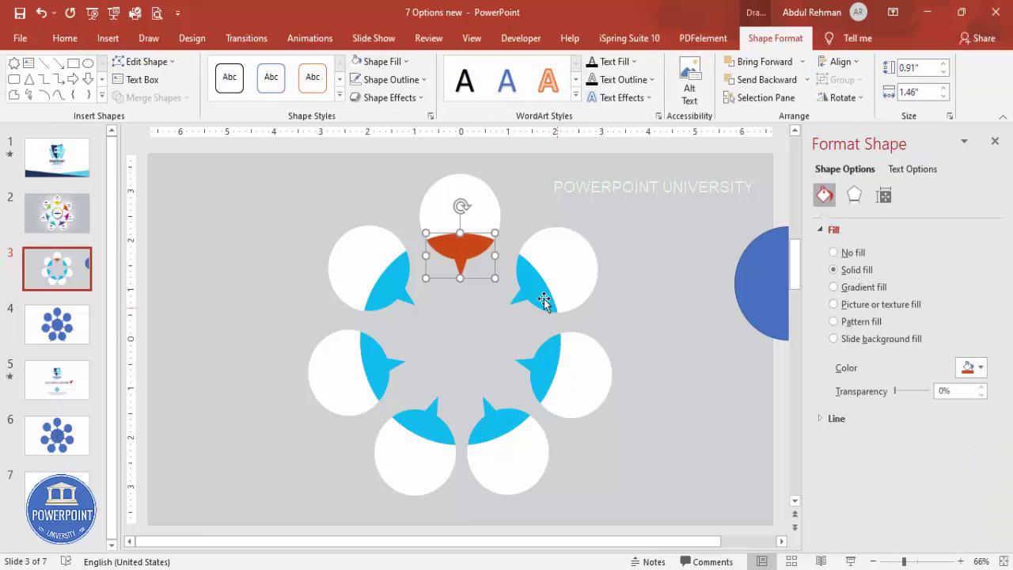
click(545, 295)
click(978, 368)
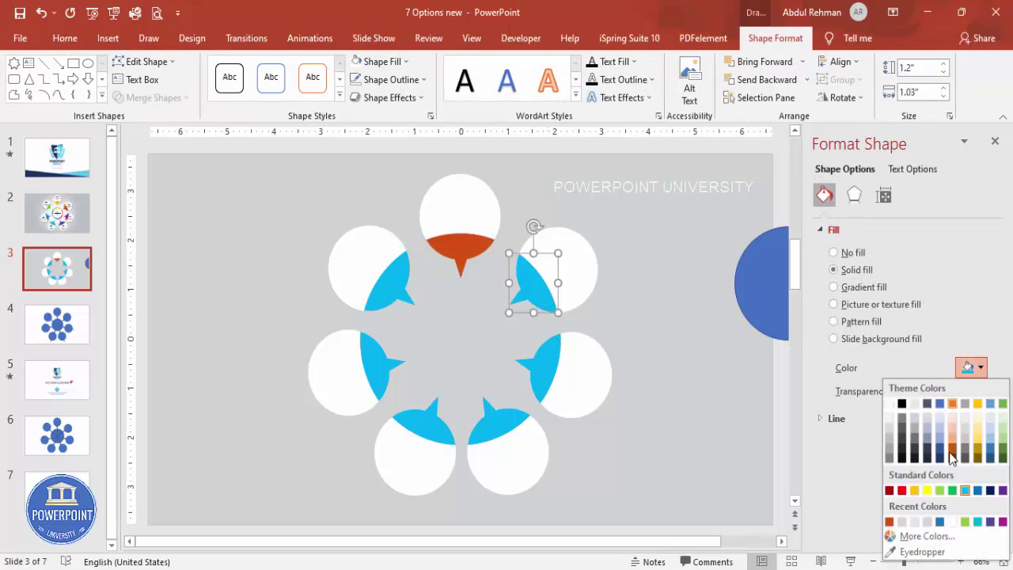
click(965, 522)
click(531, 377)
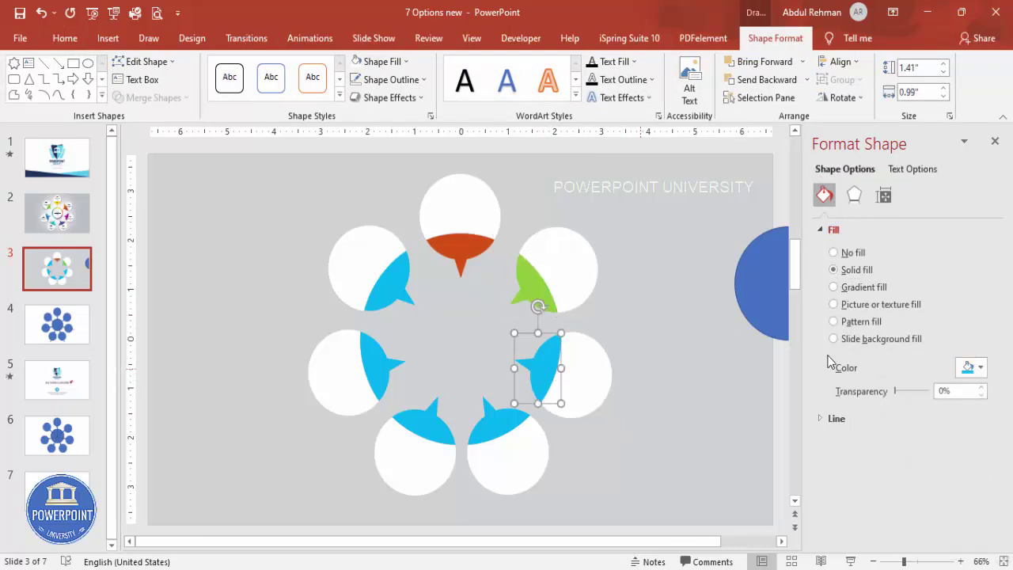
click(967, 367)
click(984, 522)
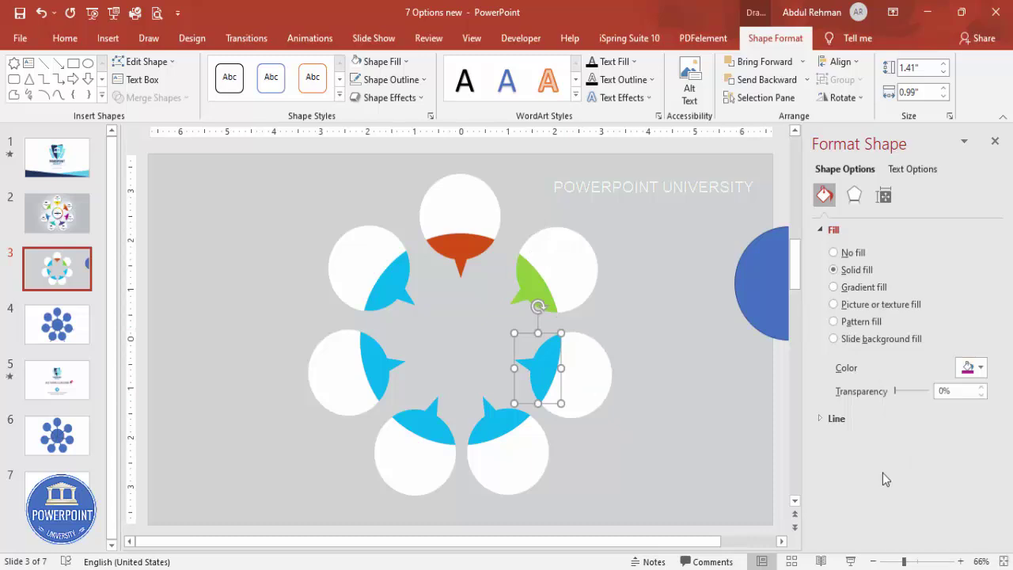
click(496, 421)
click(970, 368)
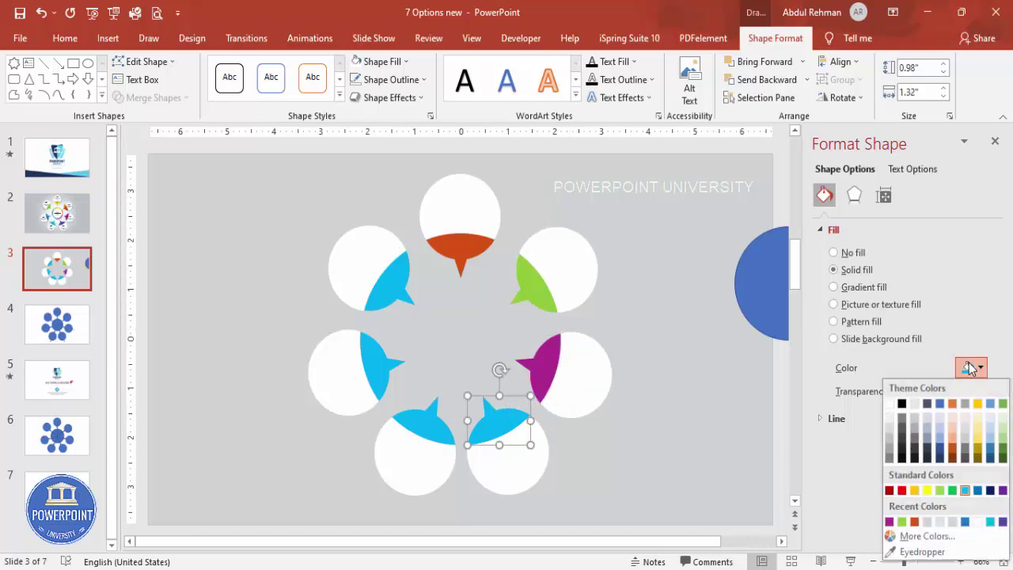
click(914, 490)
- Colour the bottom-left pin red, left-middle purple and upper-left teal
click(447, 421)
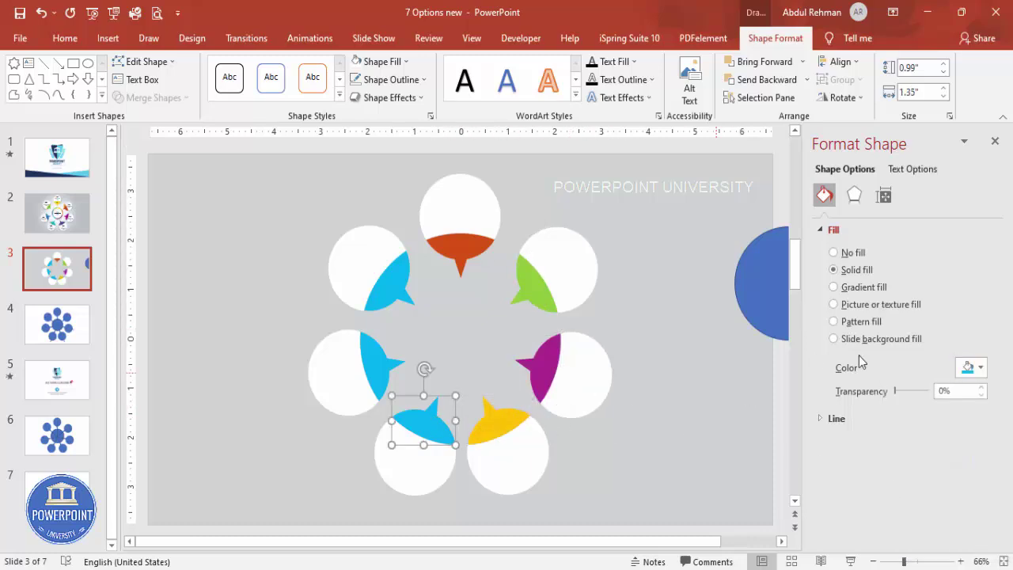
click(966, 368)
click(901, 490)
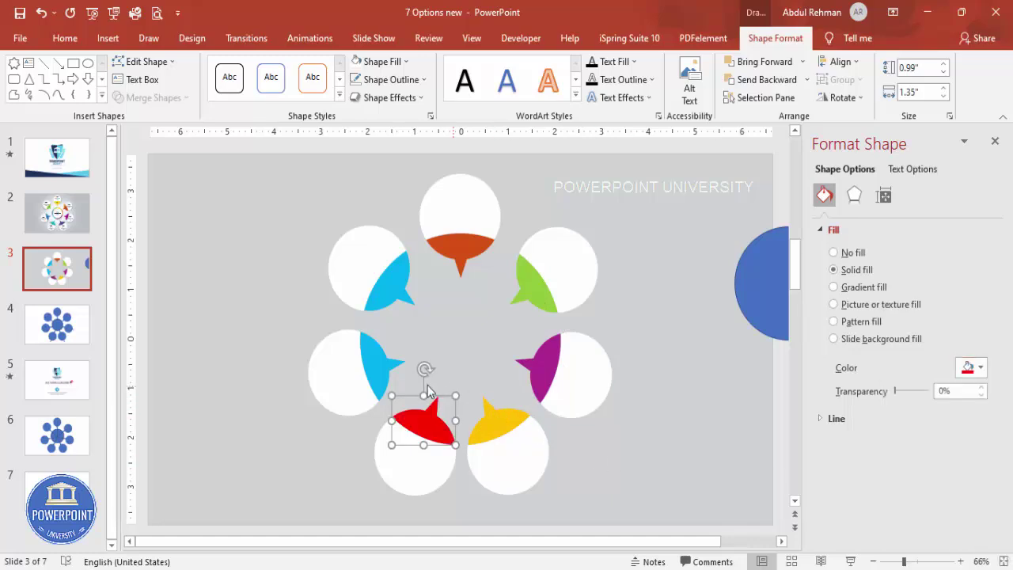
click(374, 366)
click(976, 367)
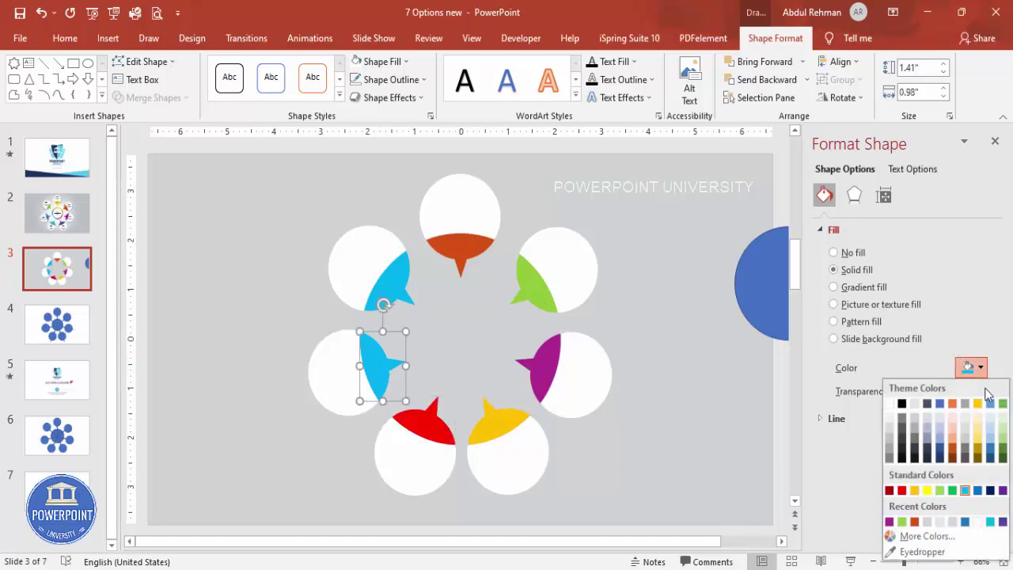
click(1003, 491)
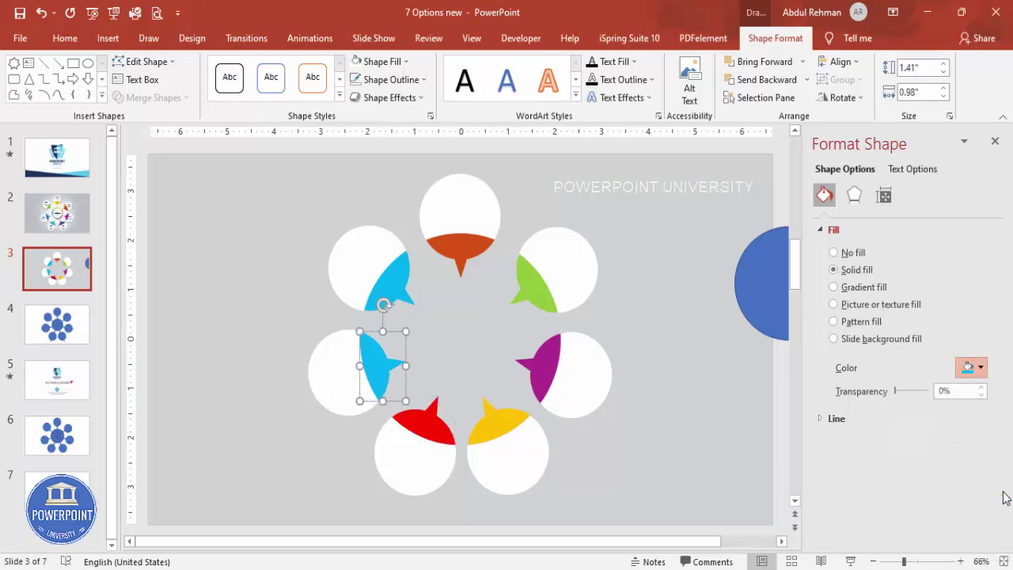
click(391, 285)
click(981, 367)
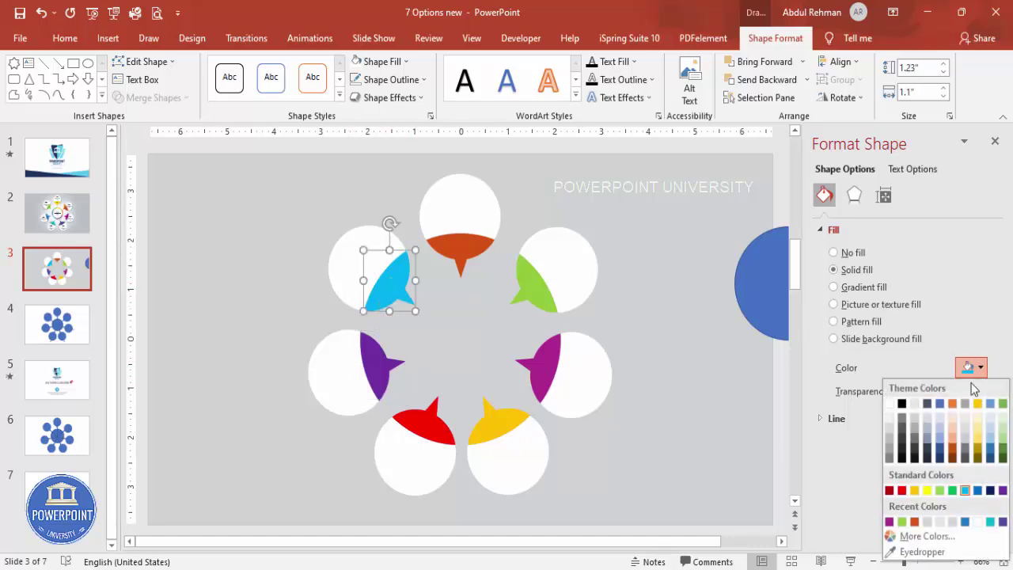
click(990, 522)
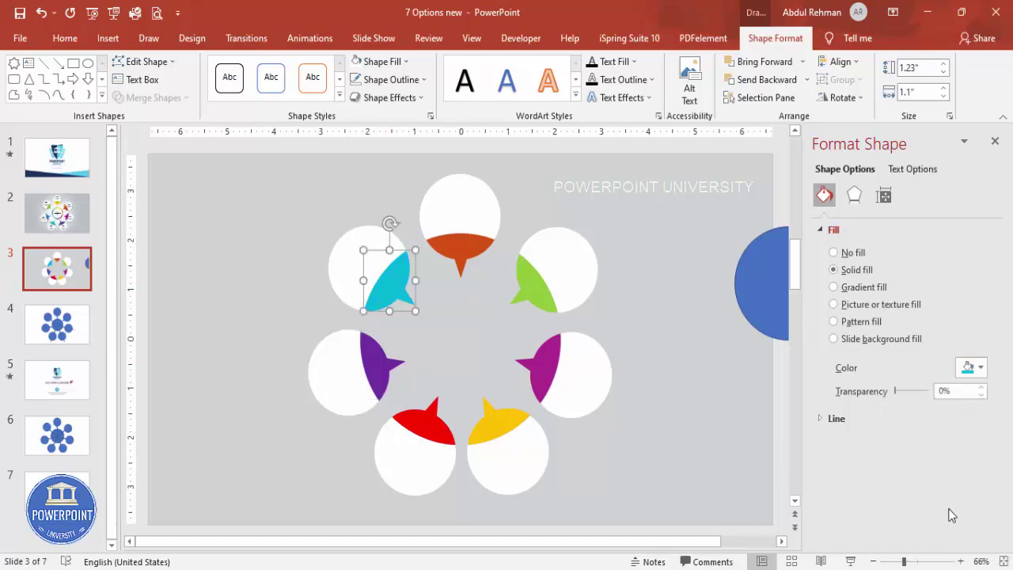
click(720, 387)
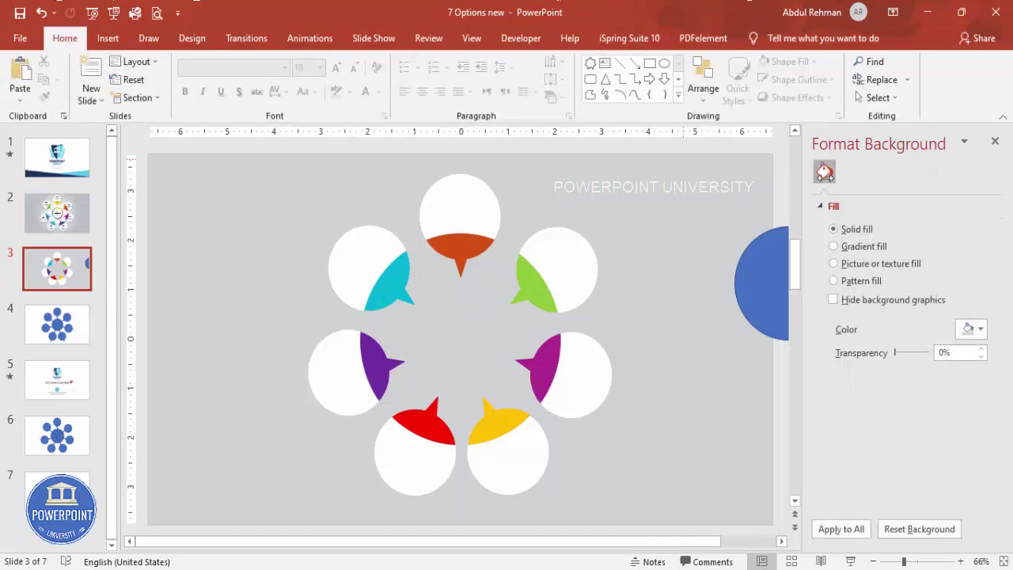
- Move the blue circle to the middle and centre it horizontally and vertically on the slide
drag(761, 299, 435, 353)
click(840, 62)
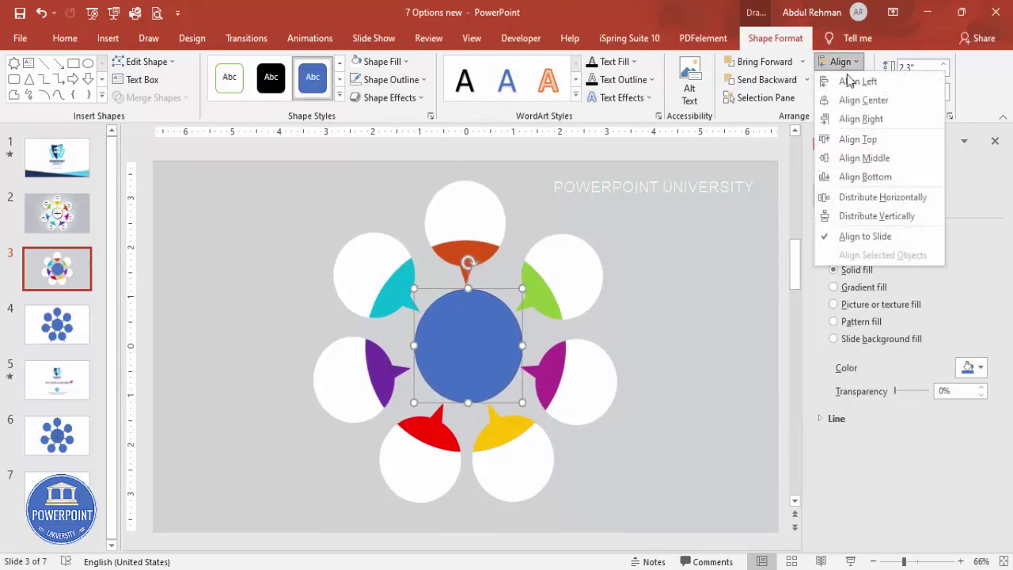
click(859, 100)
click(840, 61)
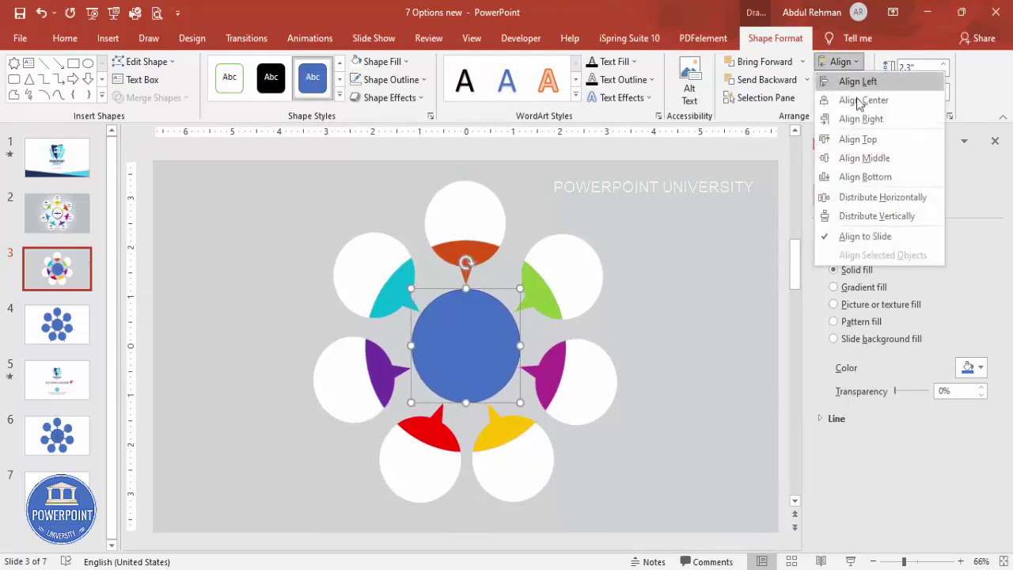
click(871, 156)
- Make the centre circle borderless dark grey and add a 1.7-inch duplicate beside it
click(393, 85)
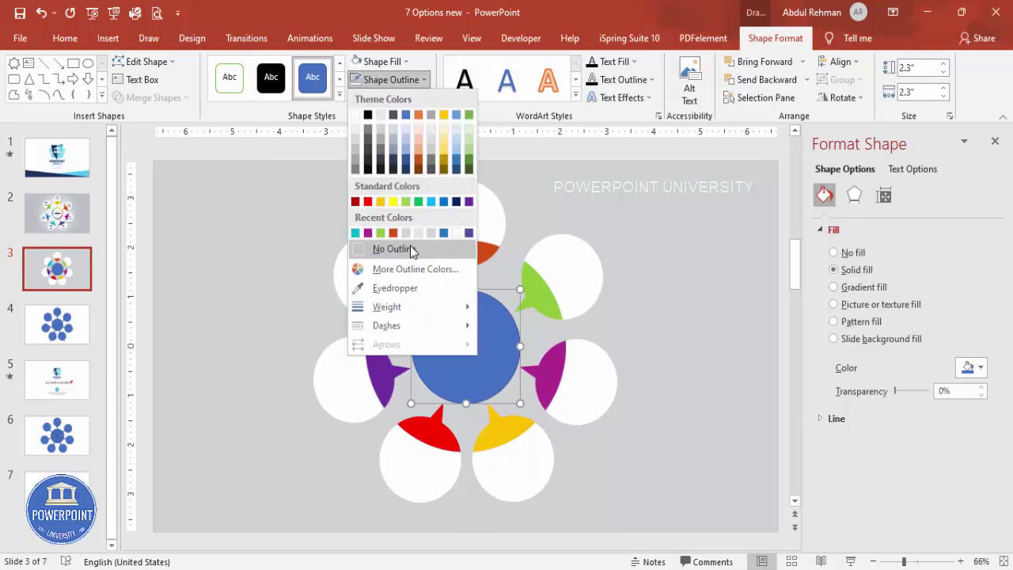
click(387, 248)
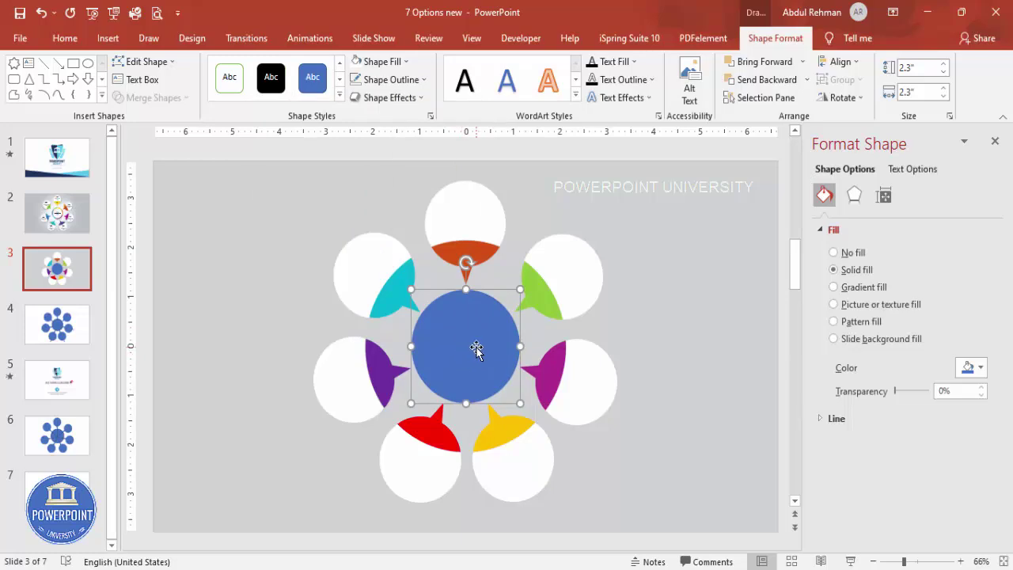
click(387, 62)
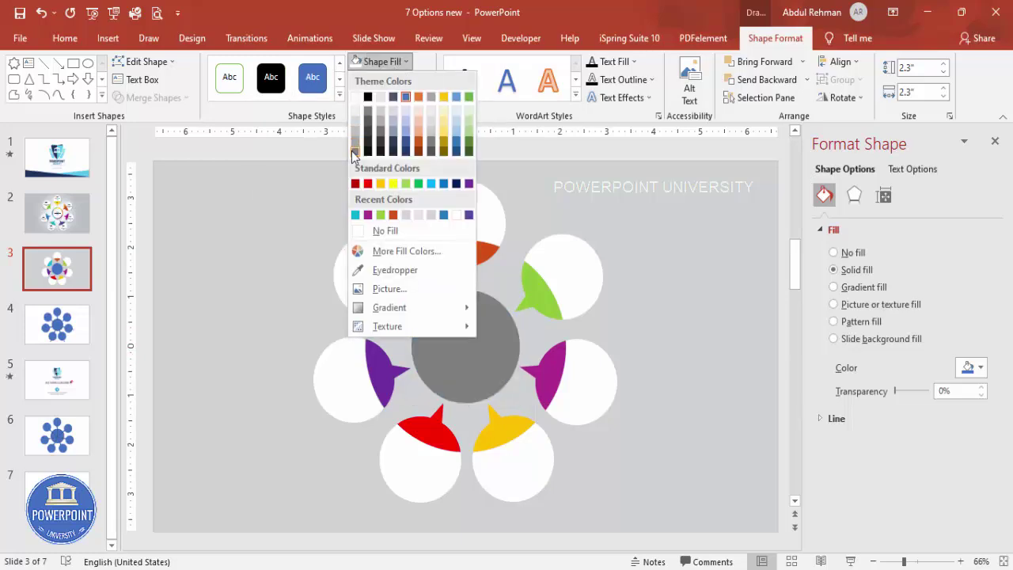
click(353, 150)
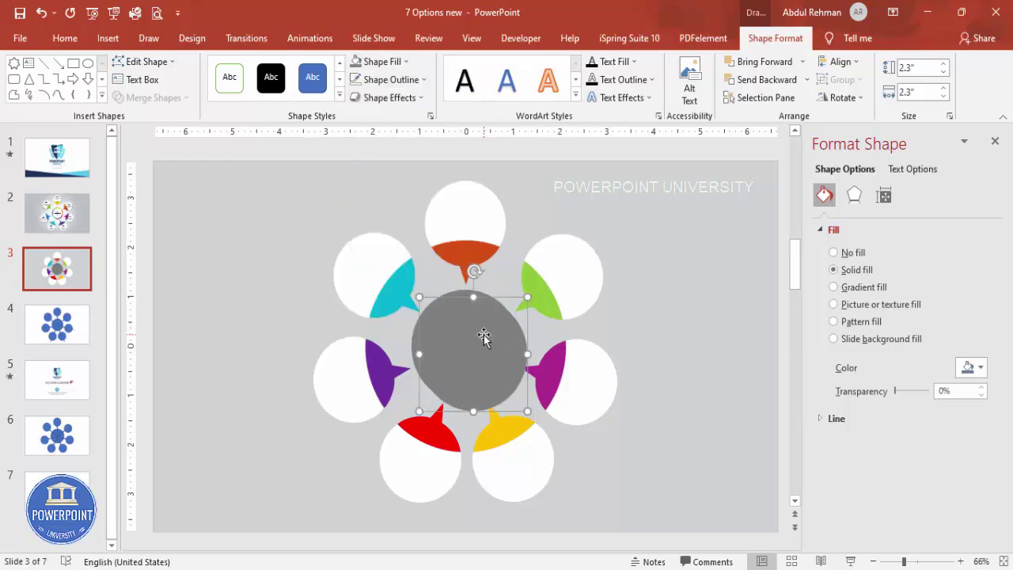
drag(483, 334, 637, 308)
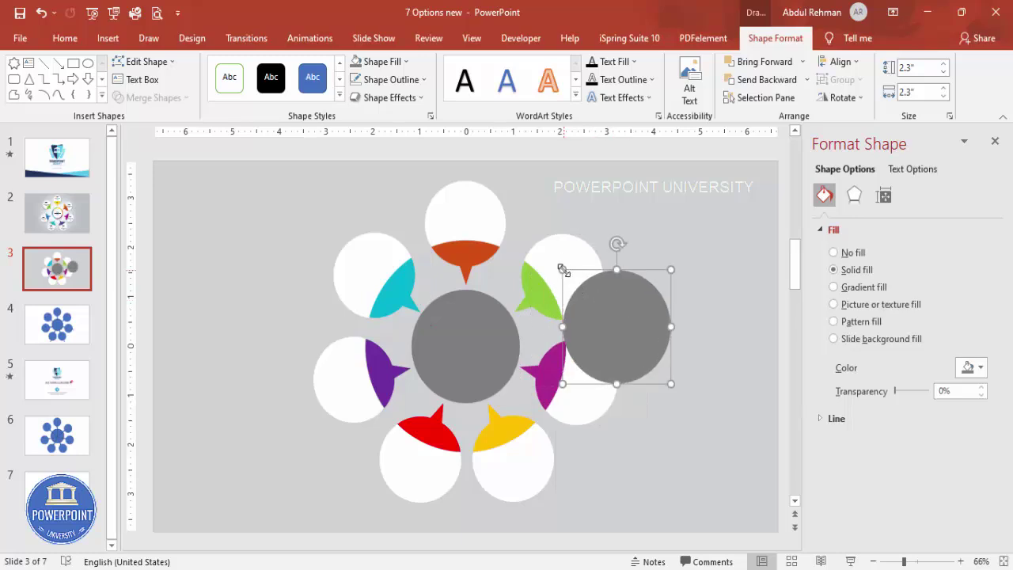
drag(562, 269, 577, 284)
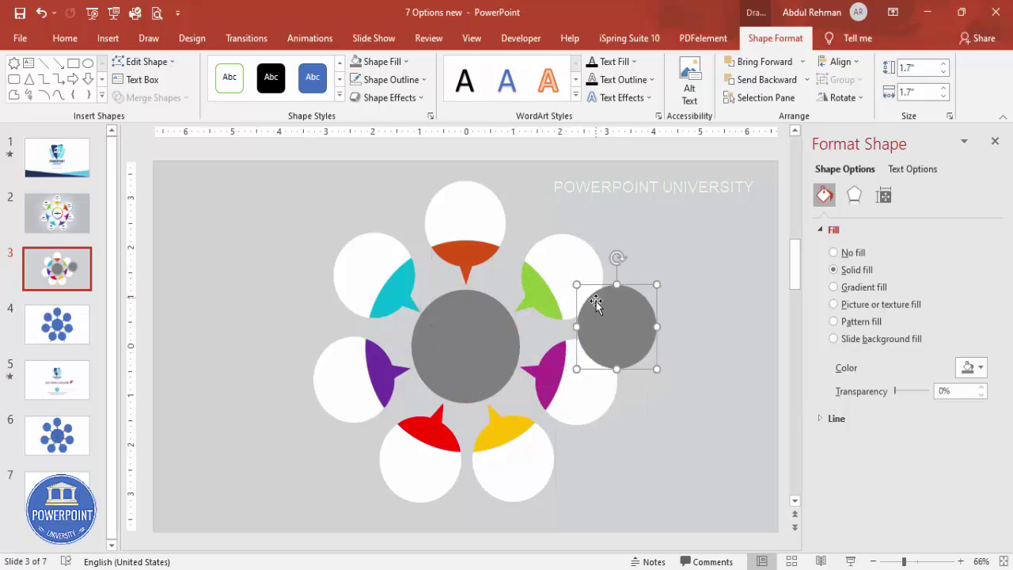
- Fill the small circle white, then size and centre it over the grey disc, leaving a grey ring
click(383, 62)
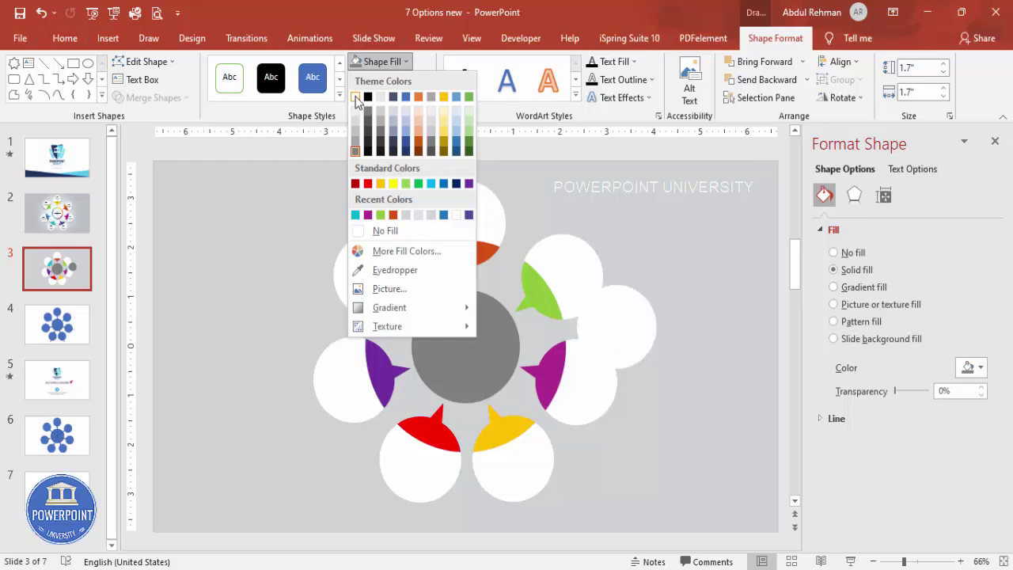
click(356, 105)
drag(612, 332, 462, 352)
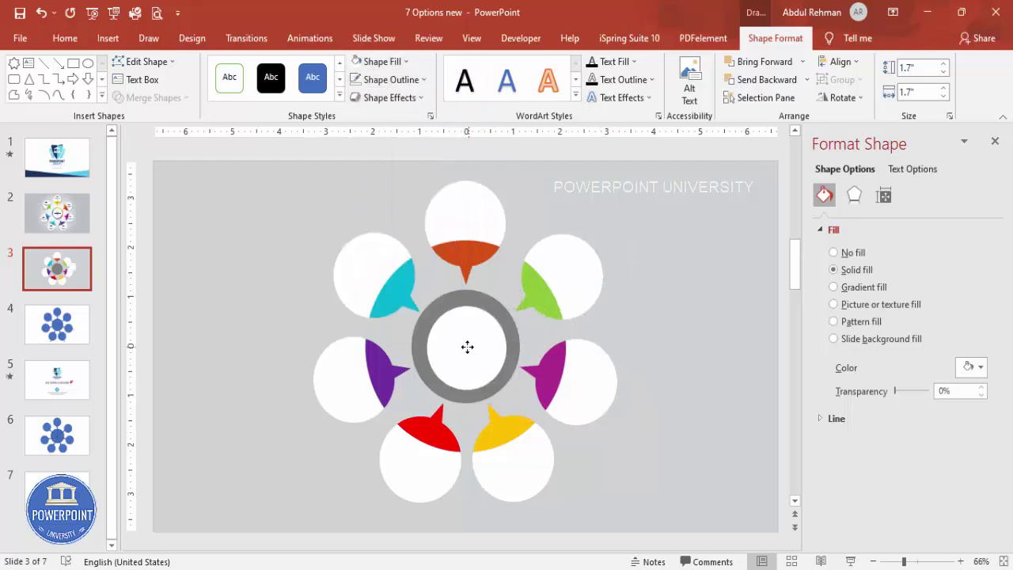
drag(508, 392, 513, 400)
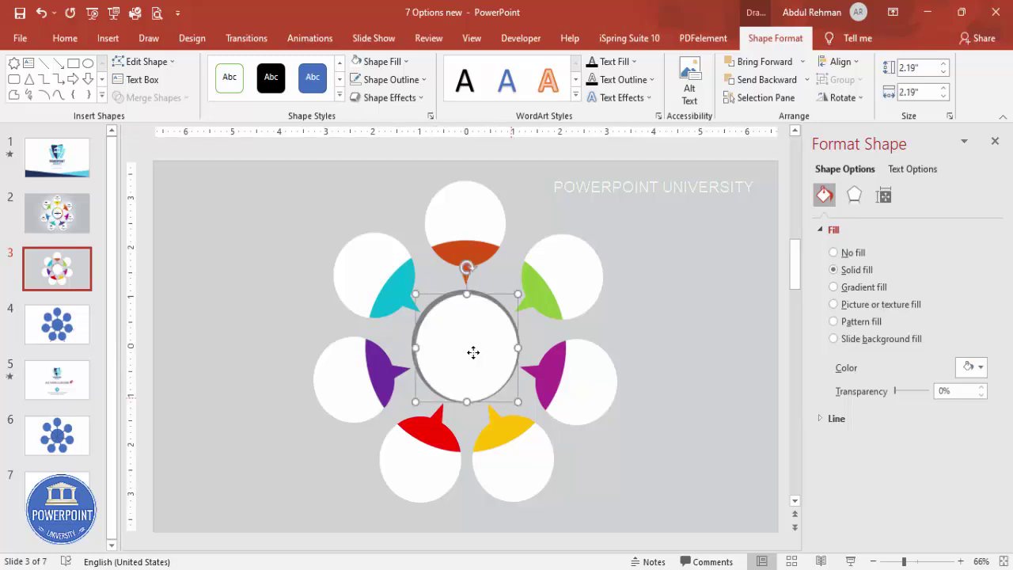
drag(473, 353, 475, 352)
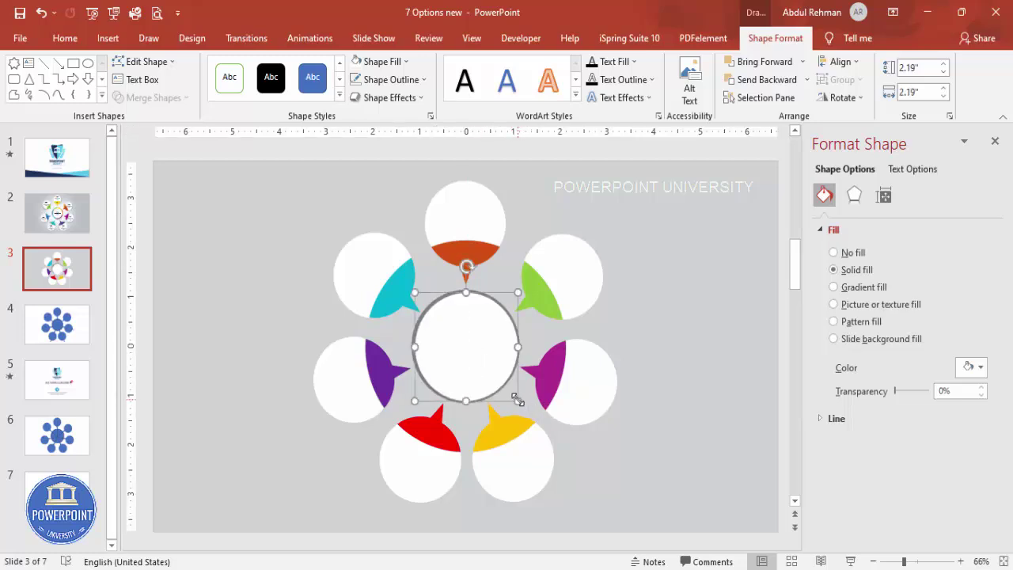
click(506, 378)
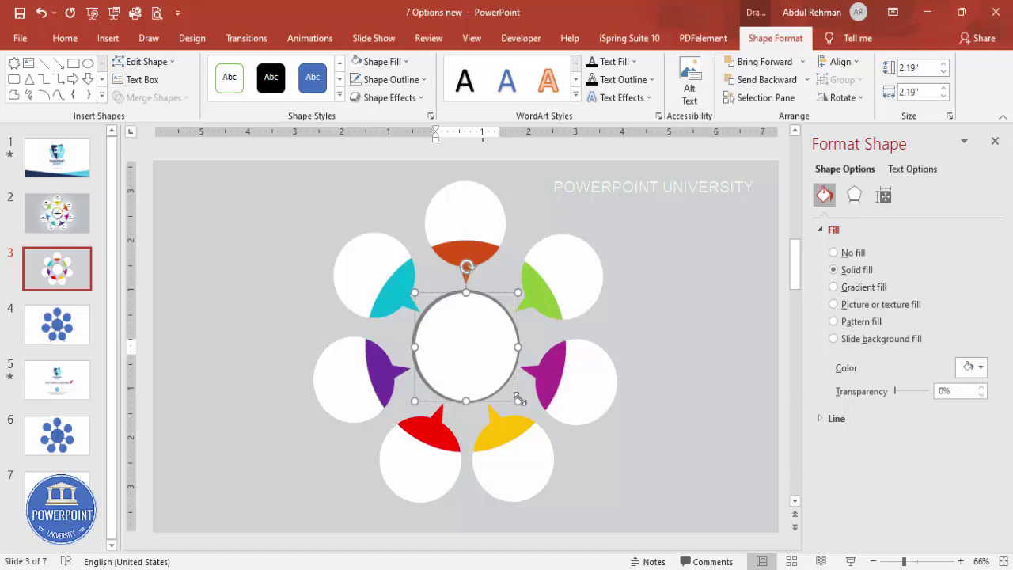
mouse_move(518, 399)
mouse_down()
mouse_move(503, 383)
mouse_move(514, 397)
mouse_up()
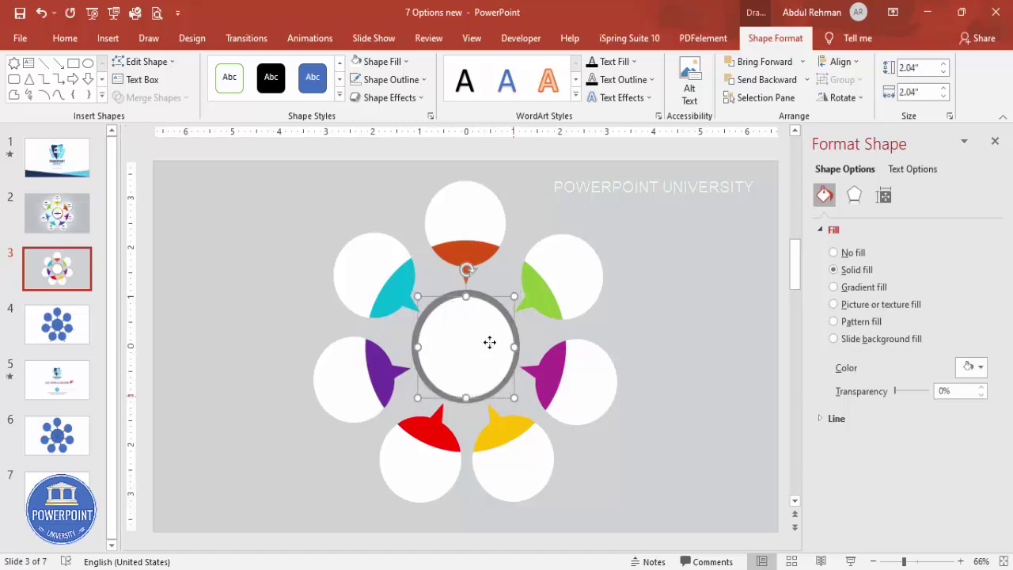
drag(489, 341, 490, 340)
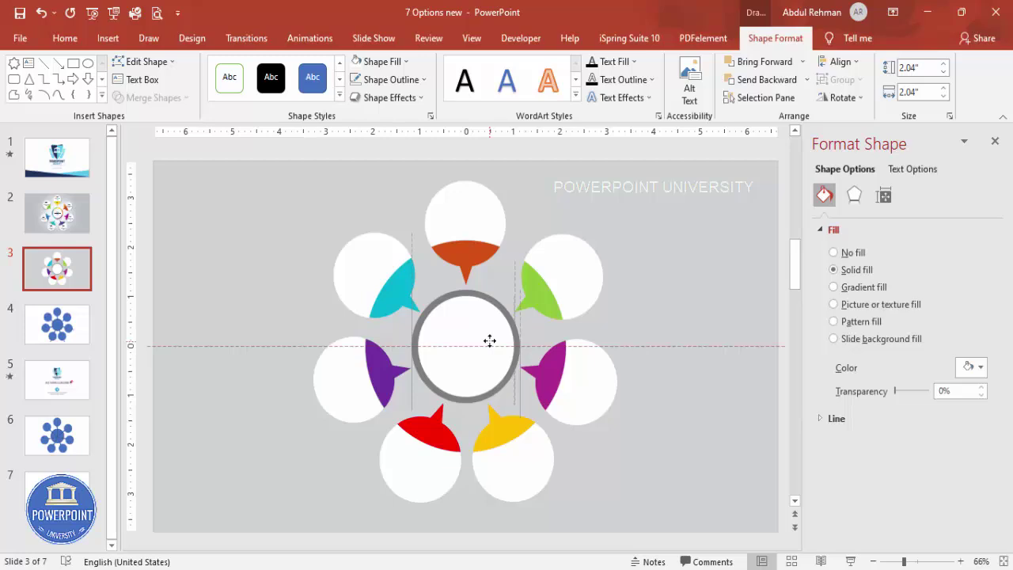
drag(490, 340, 490, 341)
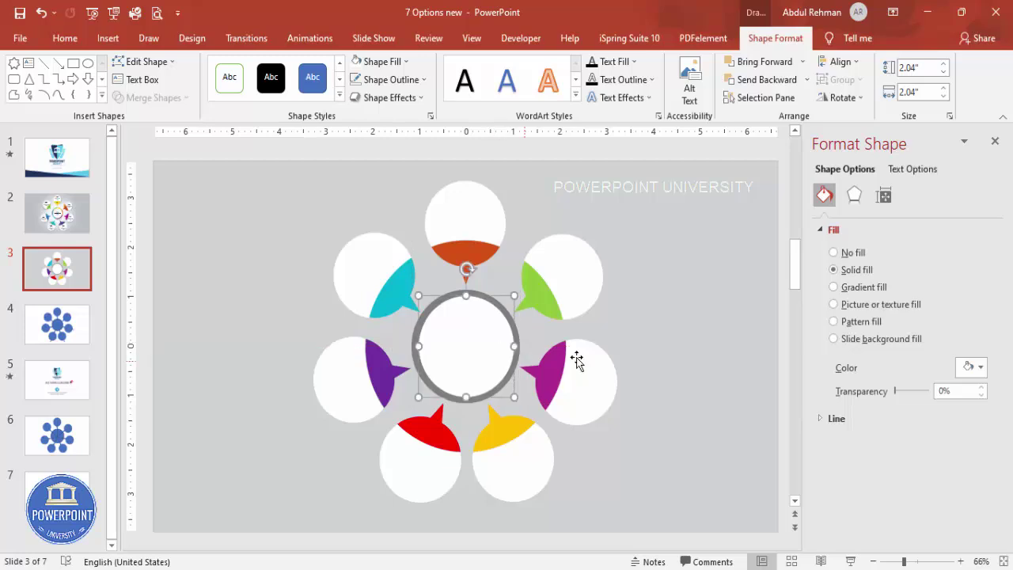
click(679, 327)
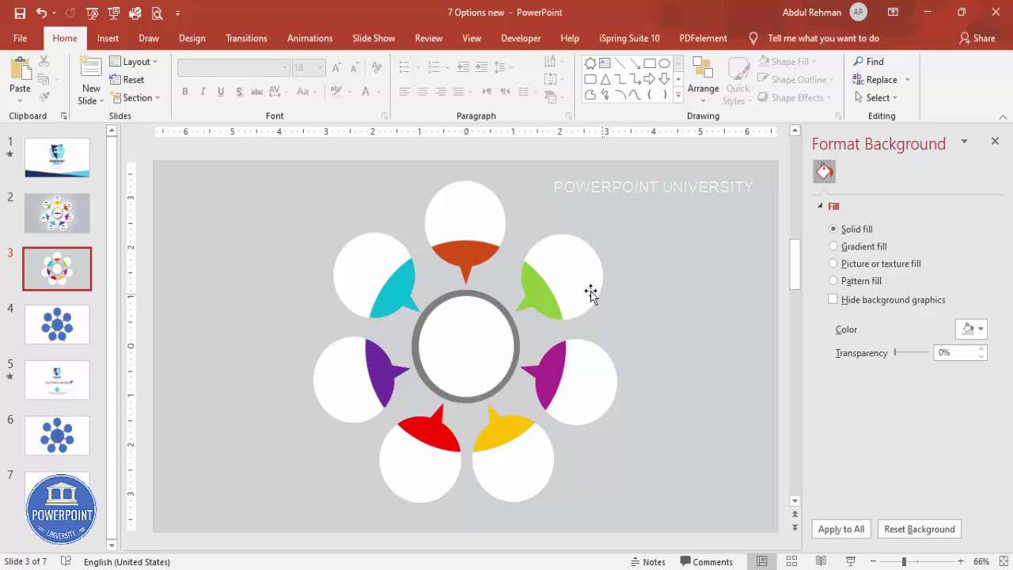
- Draw a new borderless black circle at the top right, about 56% transparent
click(108, 38)
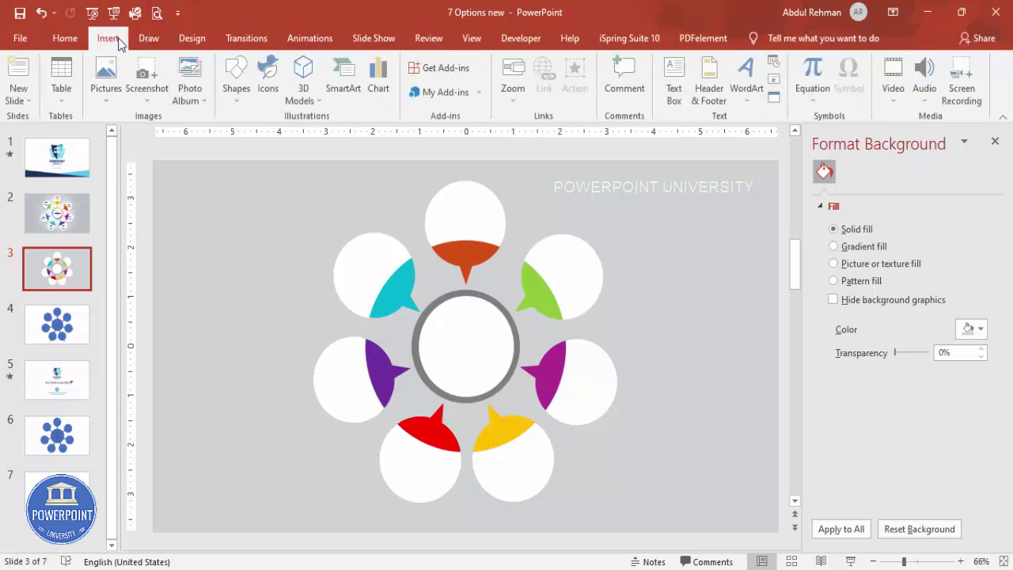
click(242, 94)
click(246, 249)
drag(582, 190, 671, 281)
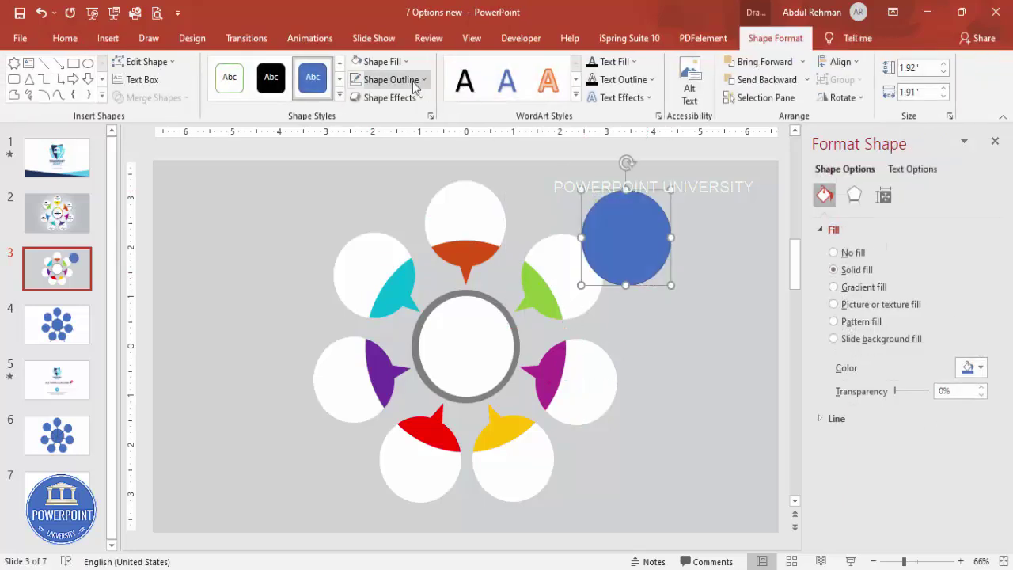
click(388, 79)
click(407, 251)
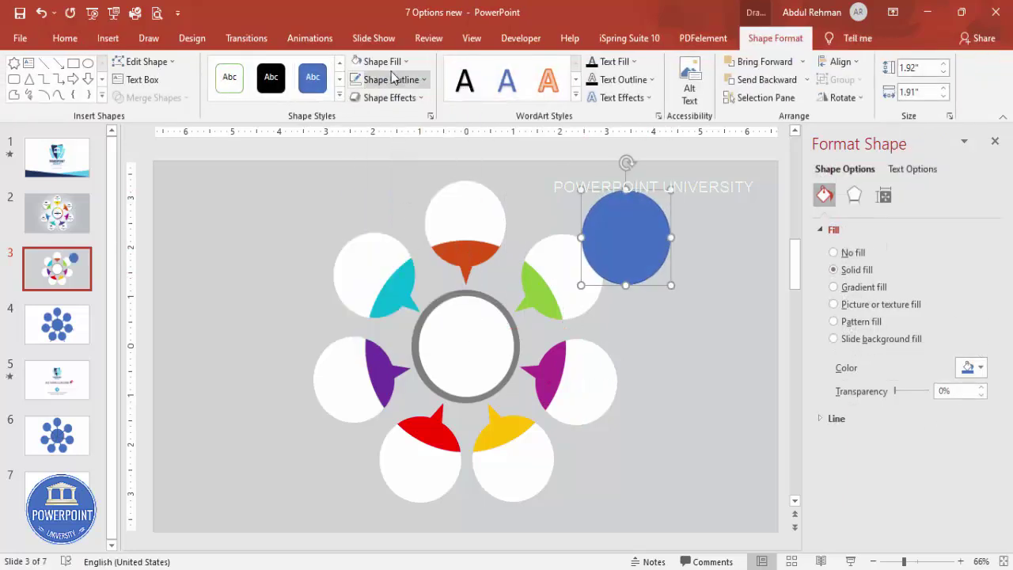
click(382, 61)
click(368, 95)
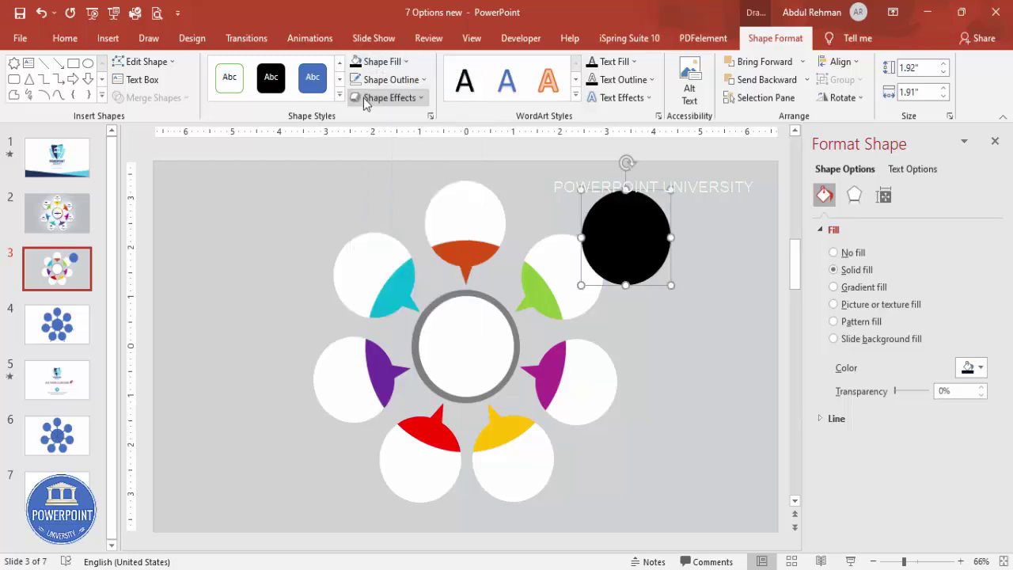
drag(897, 392, 915, 391)
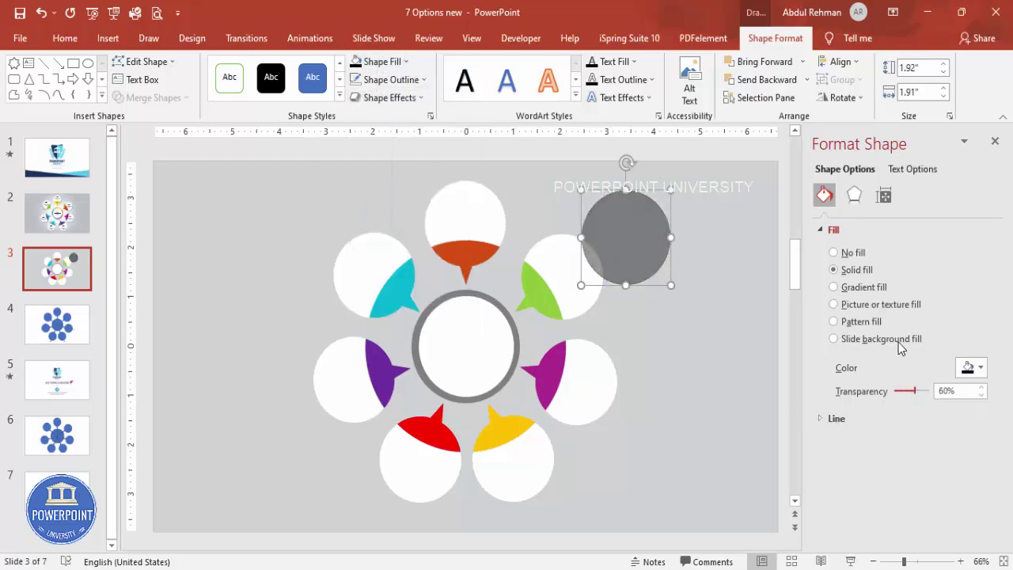
- Give the circle 15 pt soft edges and move it onto the top white circle
click(855, 196)
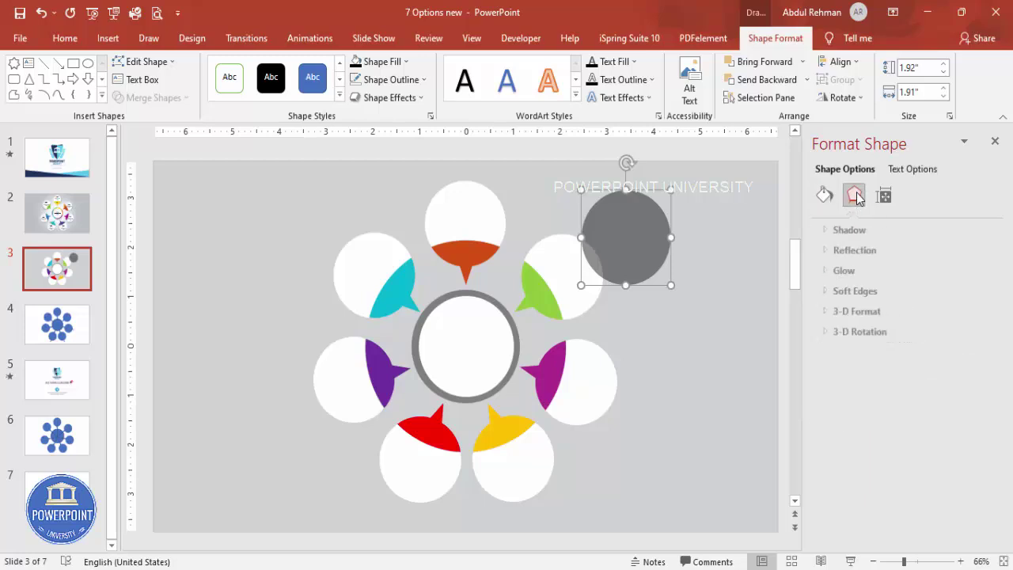
click(849, 290)
click(981, 332)
click(981, 332)
click(981, 331)
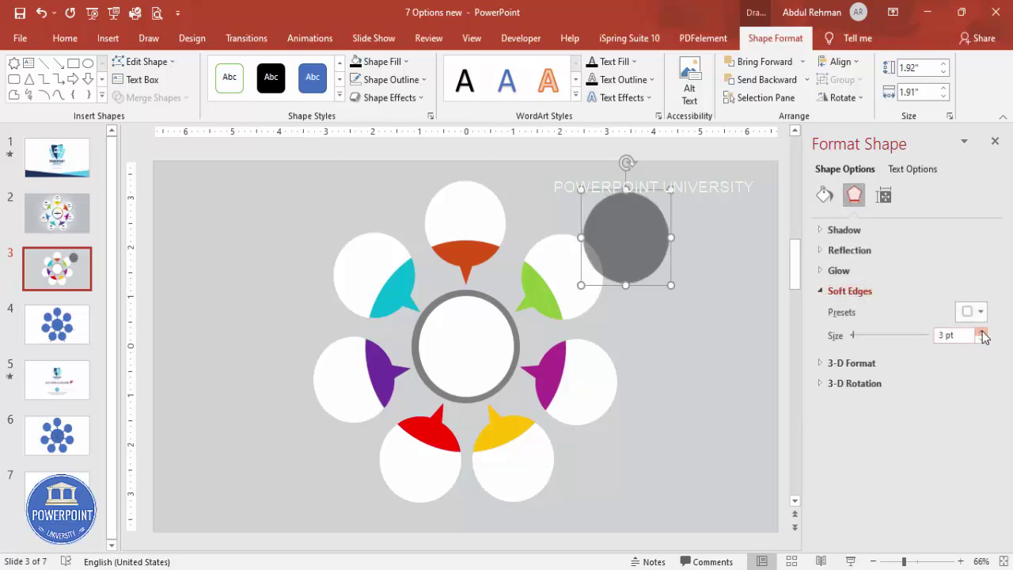
click(981, 332)
click(981, 331)
click(981, 331)
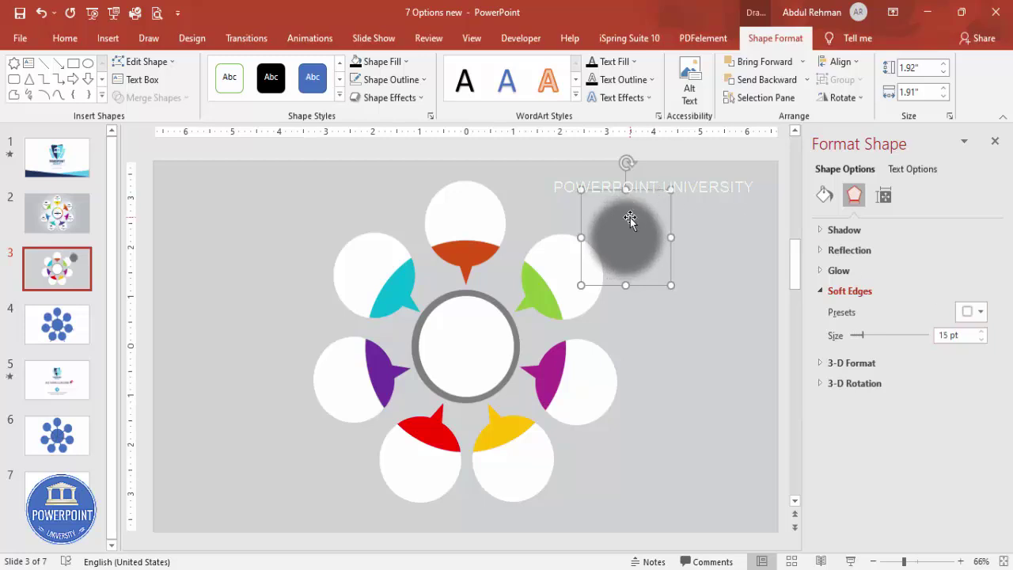
drag(629, 219, 486, 213)
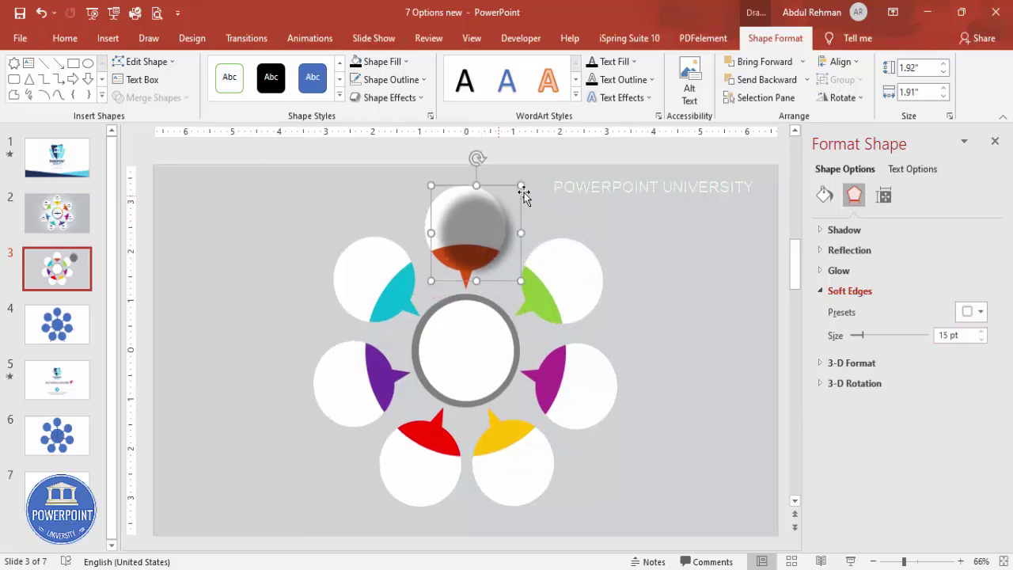
- Send the blurred circle behind the top bubble and place copies on the green- and purple-wedge circles
click(807, 79)
click(782, 104)
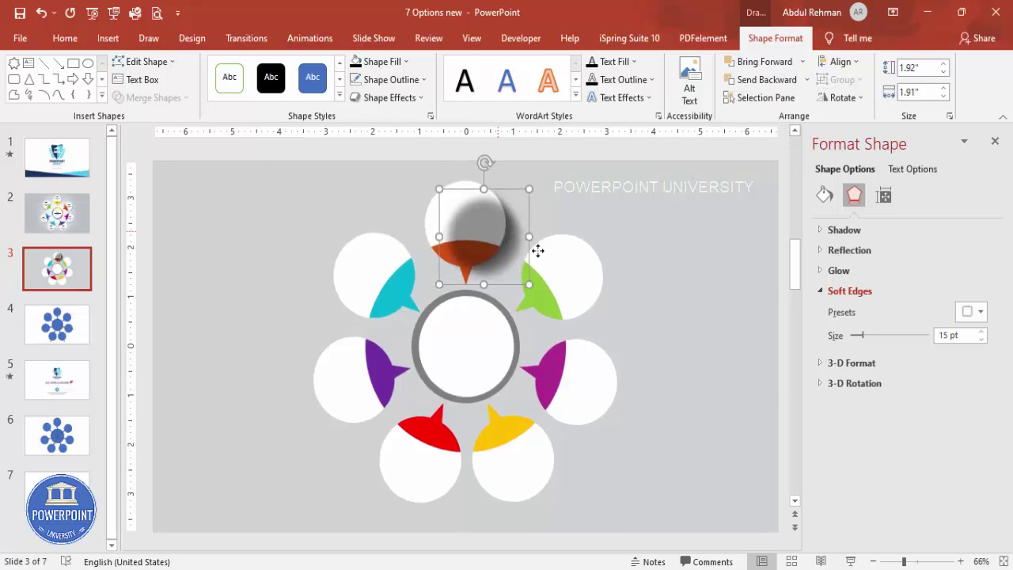
drag(493, 235, 442, 409)
drag(443, 412, 385, 256)
- Select all the blurred circles and send them to the back behind the white bubbles
shift+click(572, 280)
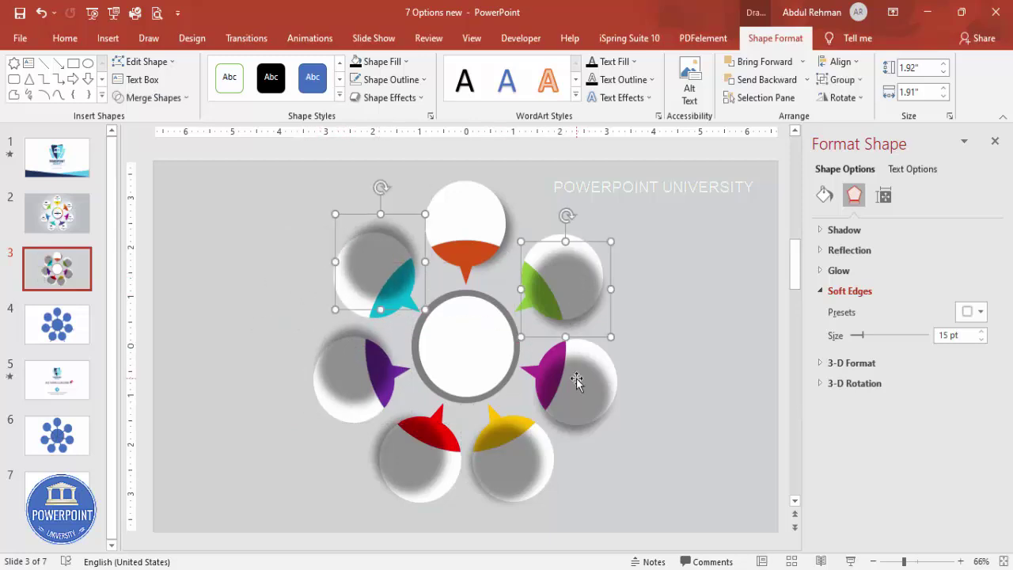
shift+click(576, 380)
shift+click(510, 456)
shift+click(410, 454)
shift+click(352, 371)
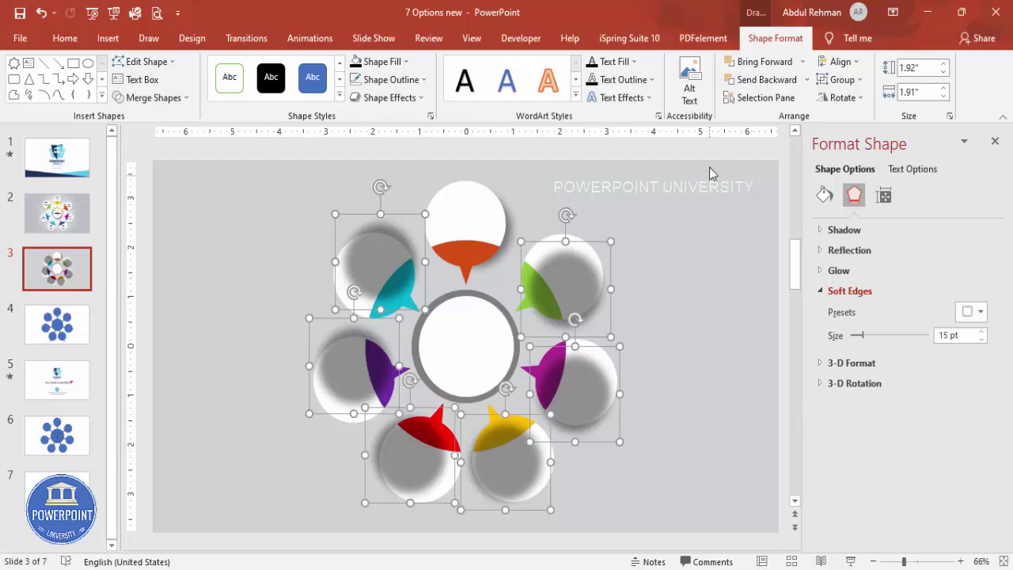
click(807, 79)
click(761, 116)
click(735, 220)
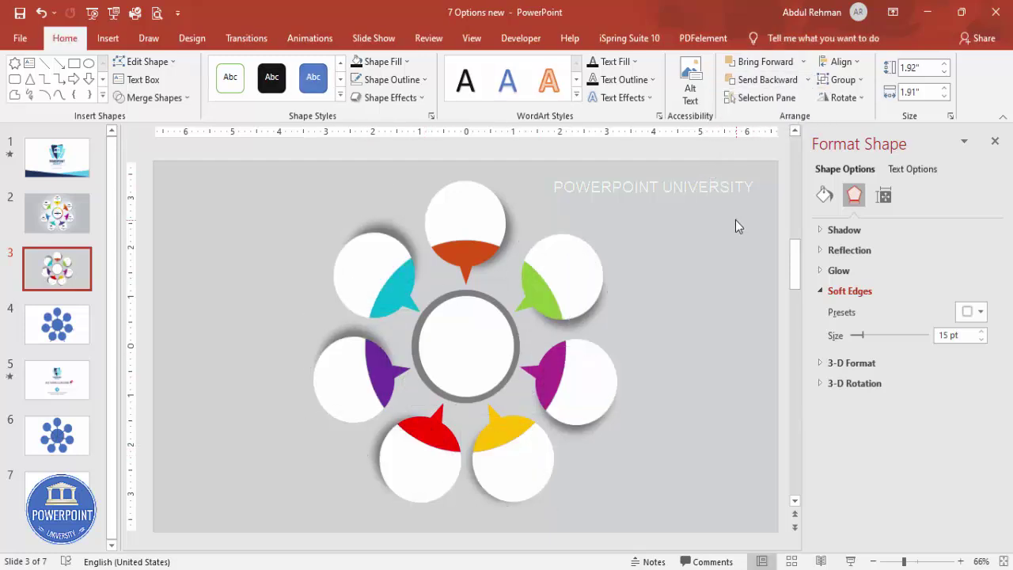